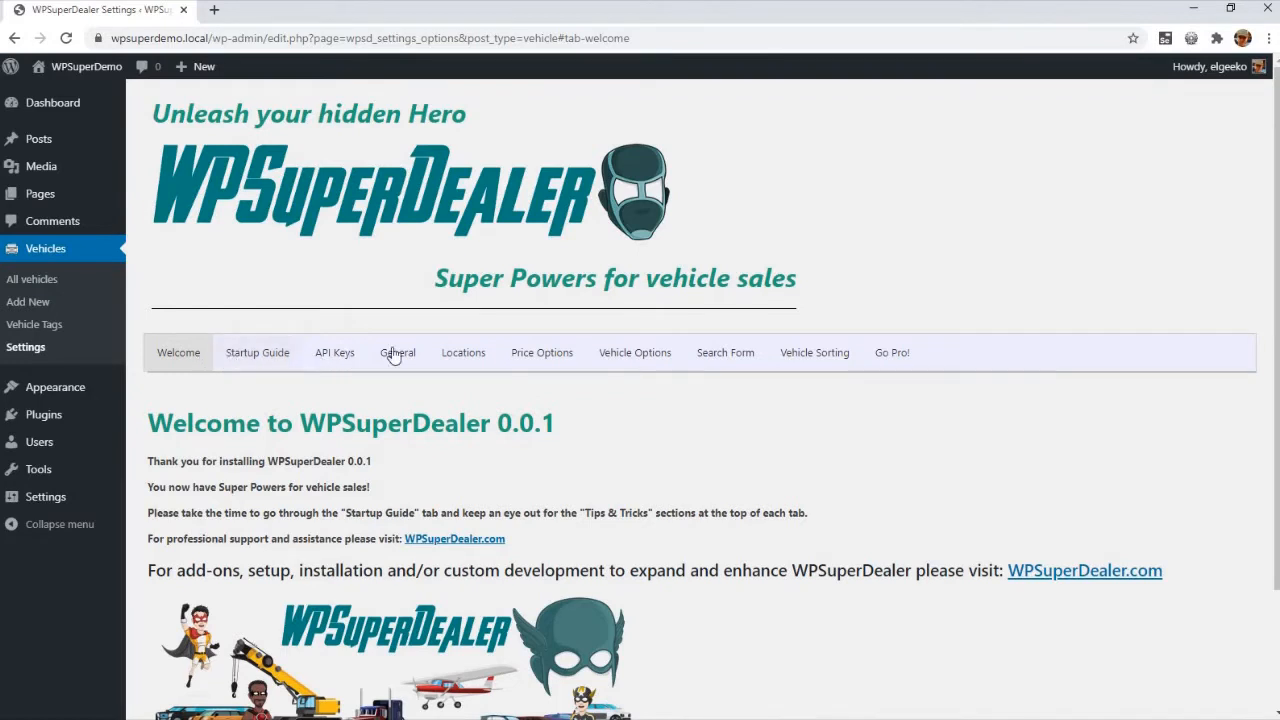
- Open the Startup Guide settings and toggle its Tips & Tricks section closed and open again
{"action": "left_click", "coordinate": [259, 360]}
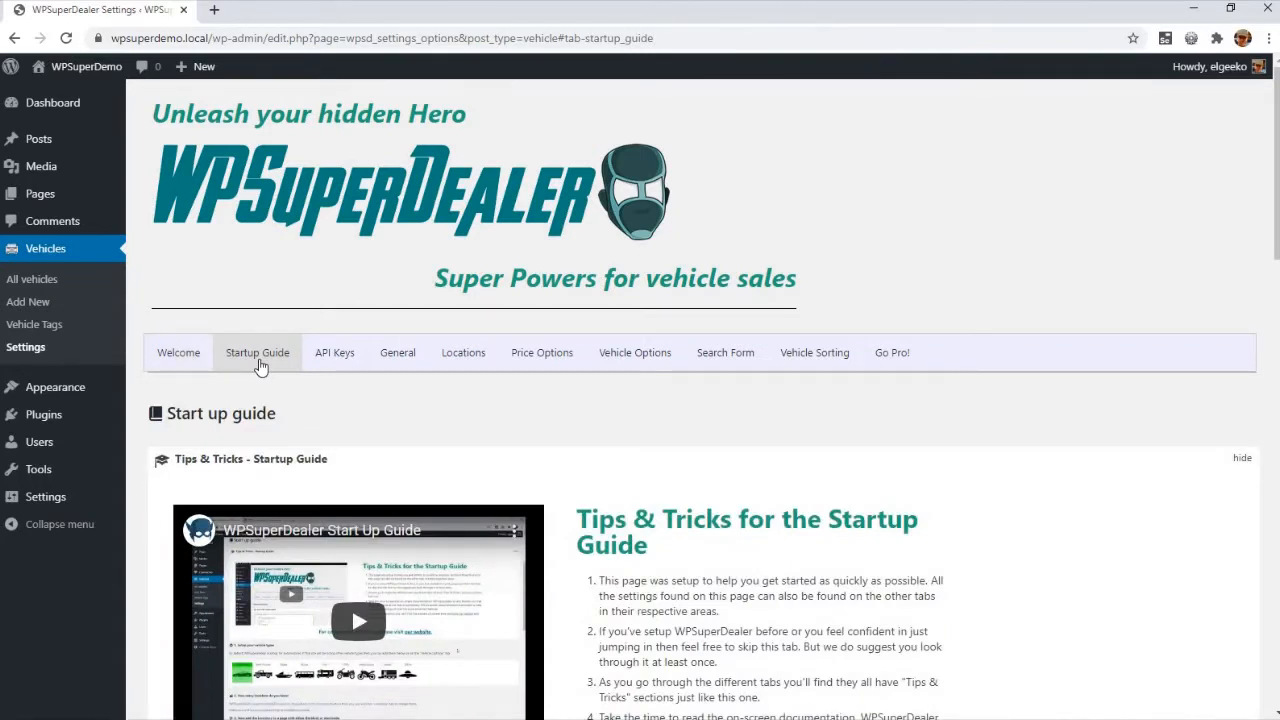
{"action": "left_click", "coordinate": [407, 459]}
{"action": "left_click", "coordinate": [406, 457]}
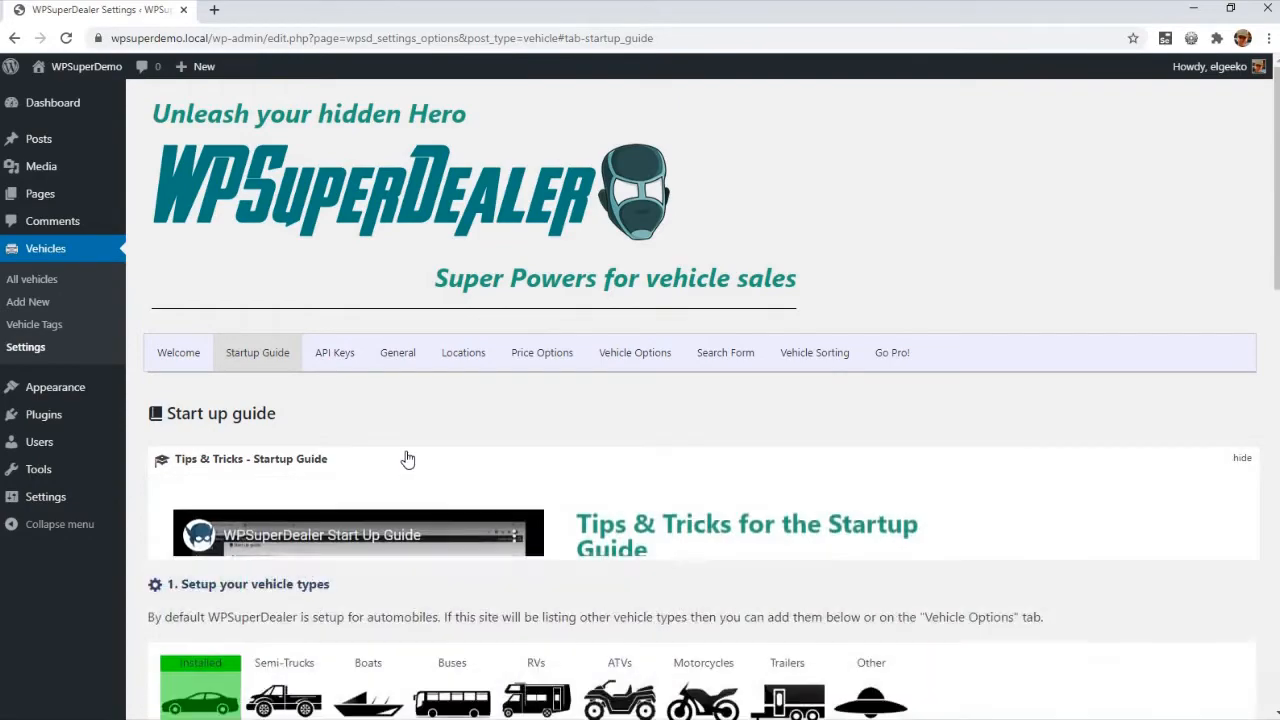
{"action": "scroll", "coordinate": [398, 441], "scroll_direction": "down", "scroll_amount": 2}
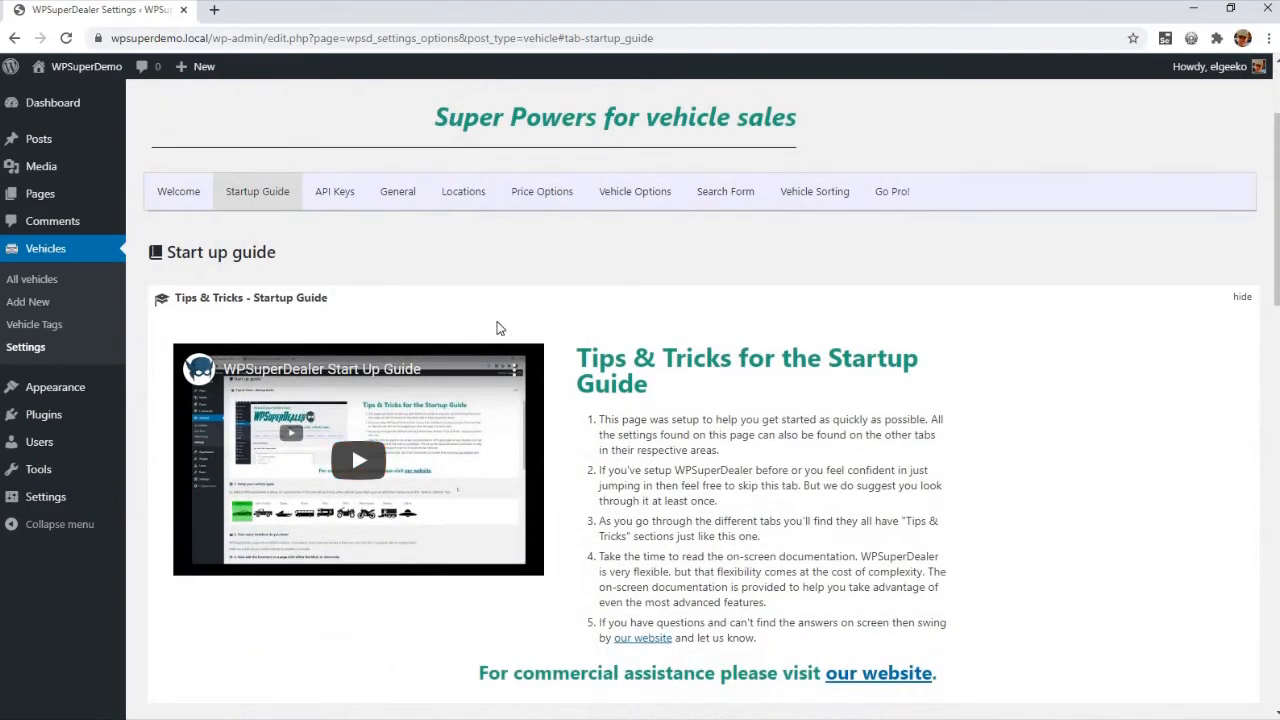
- Look through the API Keys, General, Locations and Price Options settings, including the collapsible Tips & Tricks section
{"action": "left_click", "coordinate": [336, 193]}
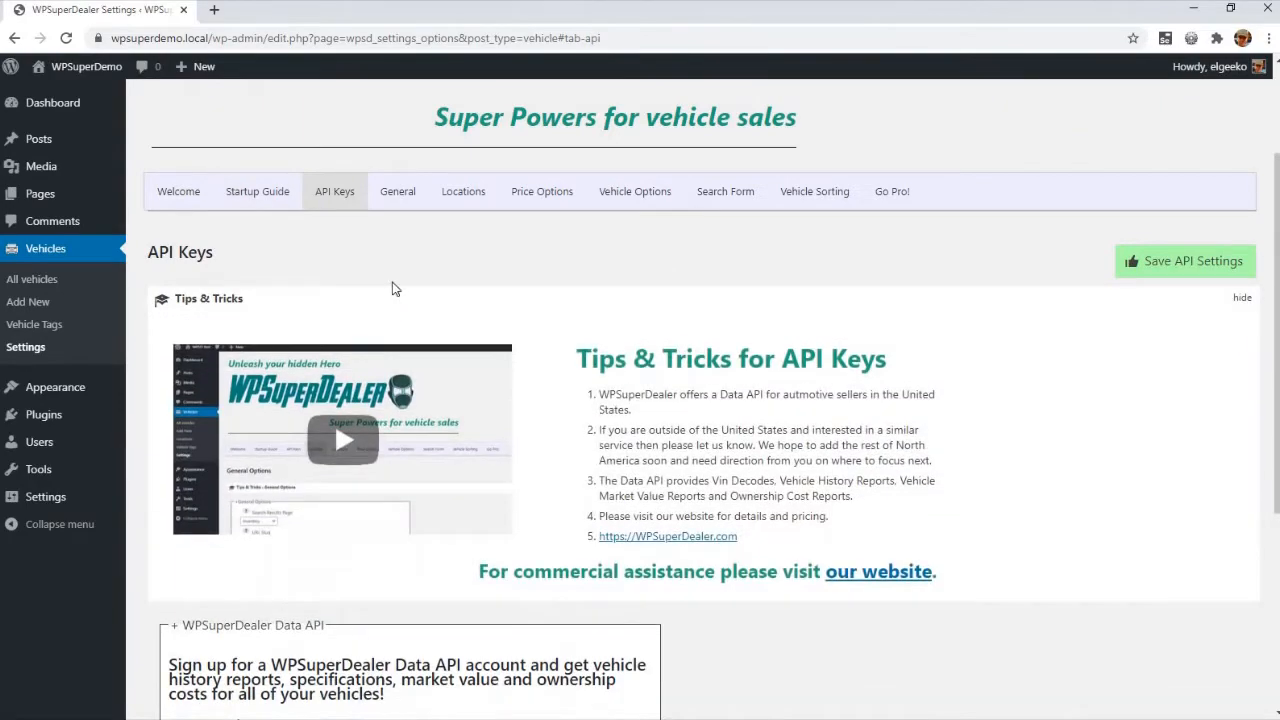
{"action": "left_click", "coordinate": [409, 198]}
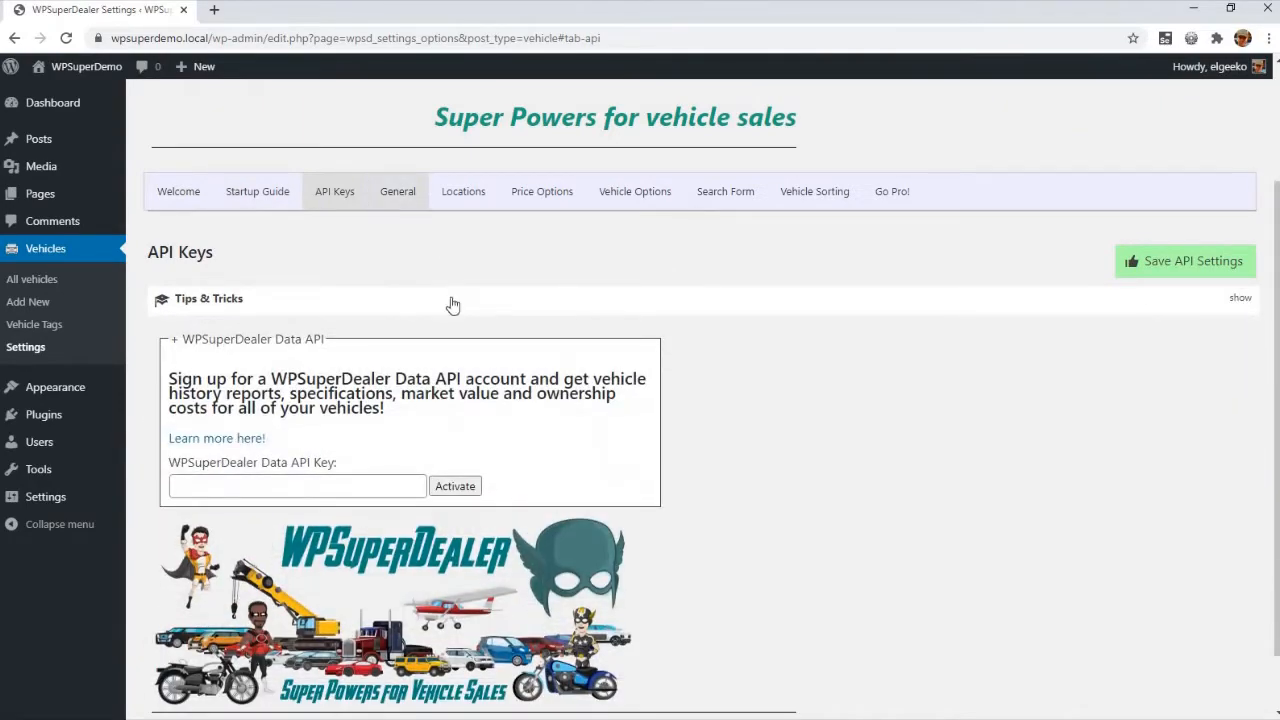
{"action": "left_click", "coordinate": [453, 311]}
{"action": "left_click", "coordinate": [453, 311]}
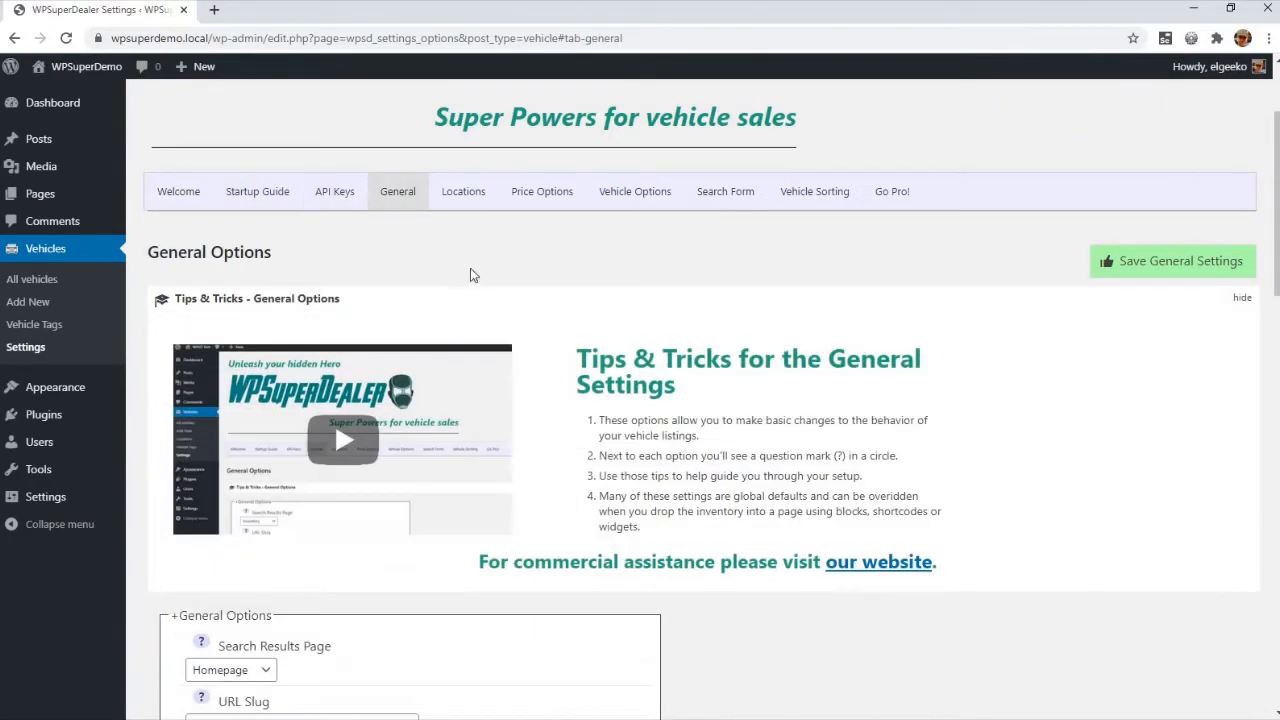
{"action": "left_click", "coordinate": [473, 198]}
{"action": "left_click", "coordinate": [548, 200]}
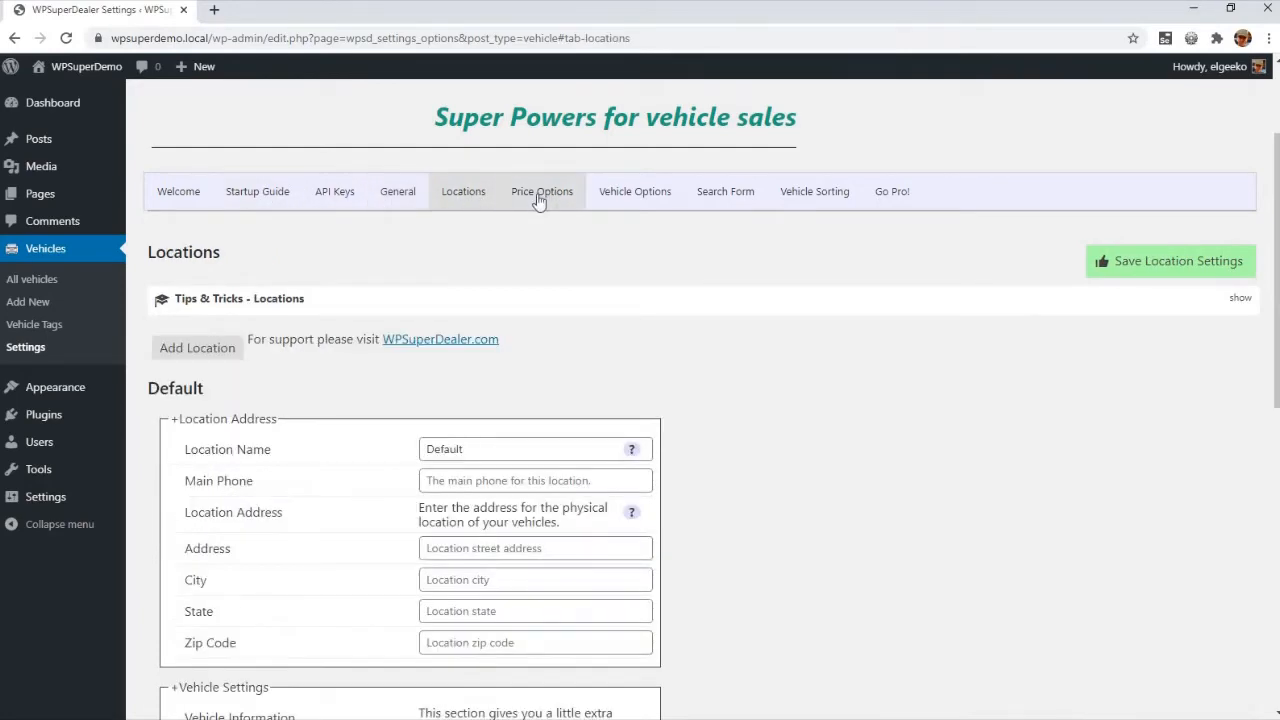
- Return to the Startup Guide and review the vehicle types offered in its first setup step
{"action": "left_click", "coordinate": [266, 199]}
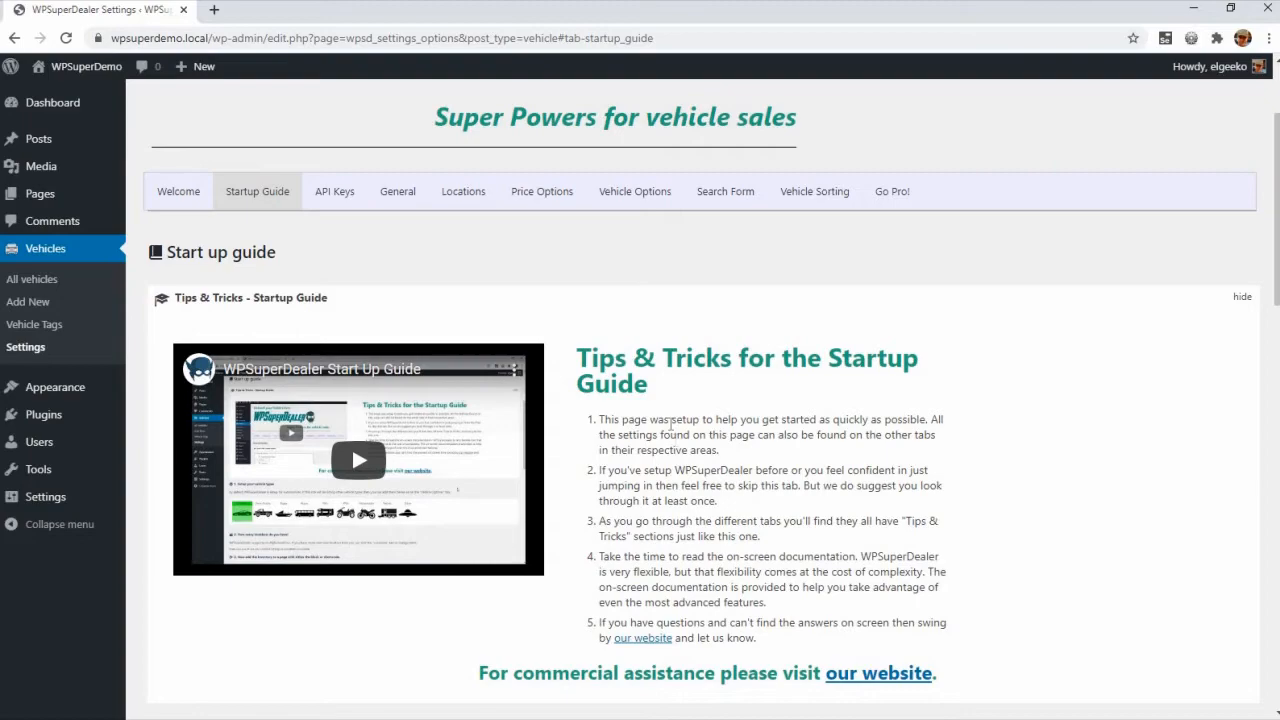
{"action": "scroll", "coordinate": [671, 424], "scroll_direction": "down", "scroll_amount": 2}
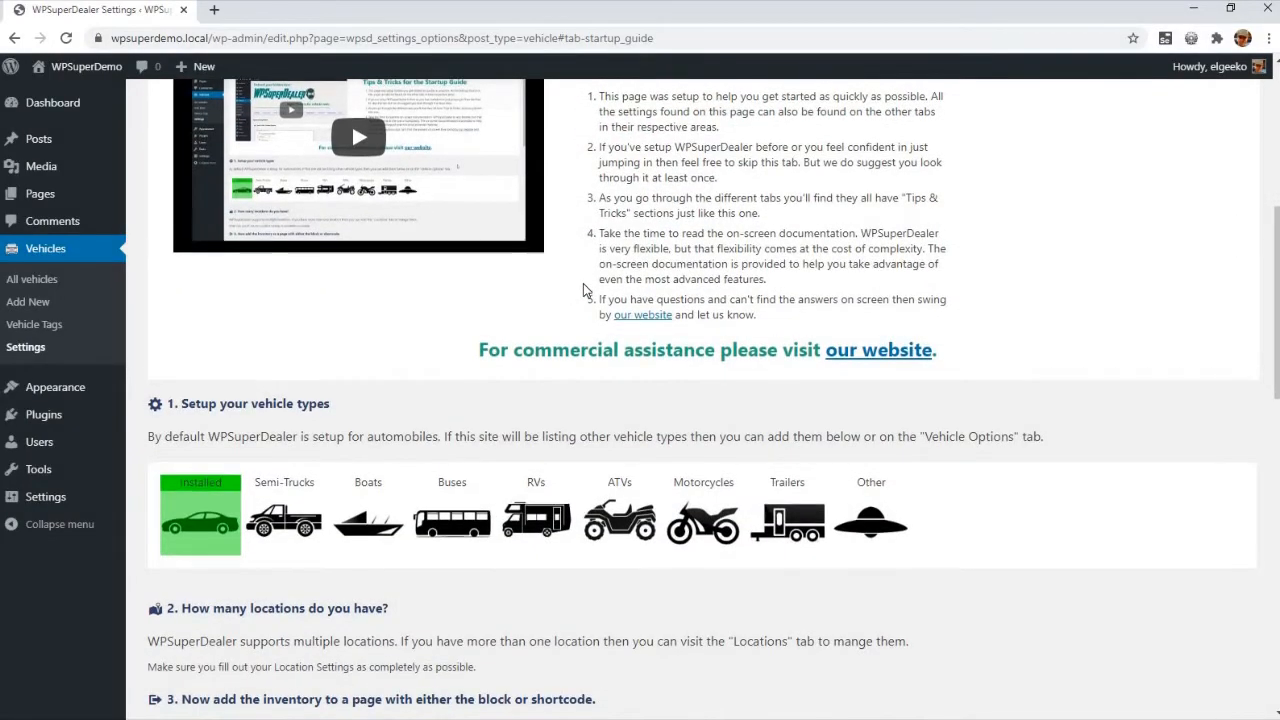
{"action": "scroll", "coordinate": [583, 283], "scroll_direction": "down", "scroll_amount": 3}
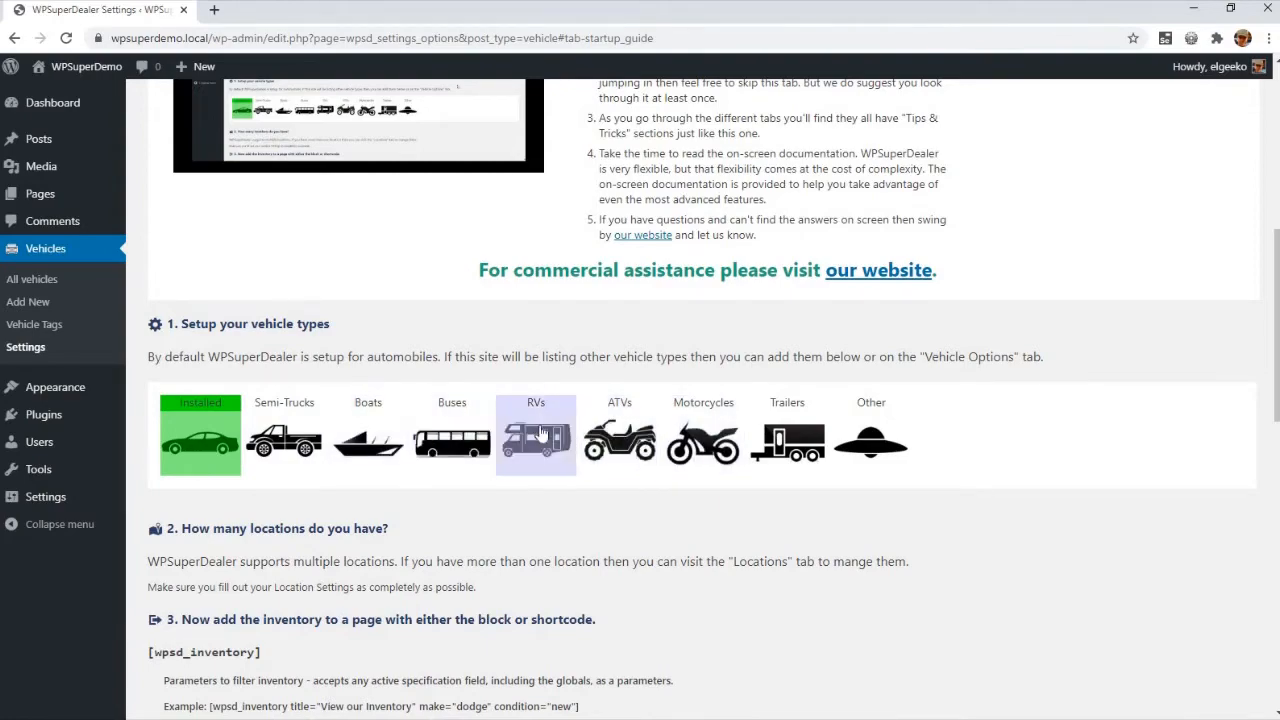
- Inspect the Vehicle Options settings, expanding the Automobiles vehicle type with its specifications and options
{"action": "scroll", "coordinate": [620, 430], "scroll_direction": "up", "scroll_amount": 4}
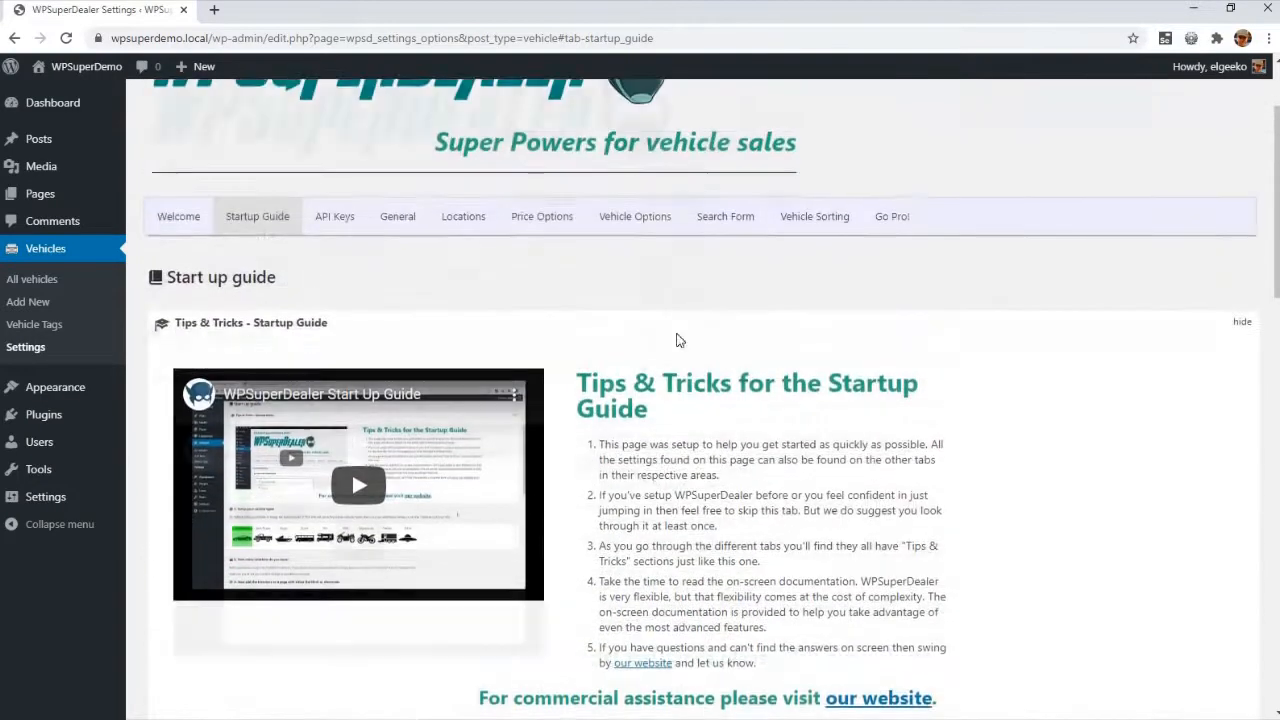
{"action": "scroll", "coordinate": [676, 341], "scroll_direction": "up", "scroll_amount": 1}
{"action": "left_click", "coordinate": [622, 281]}
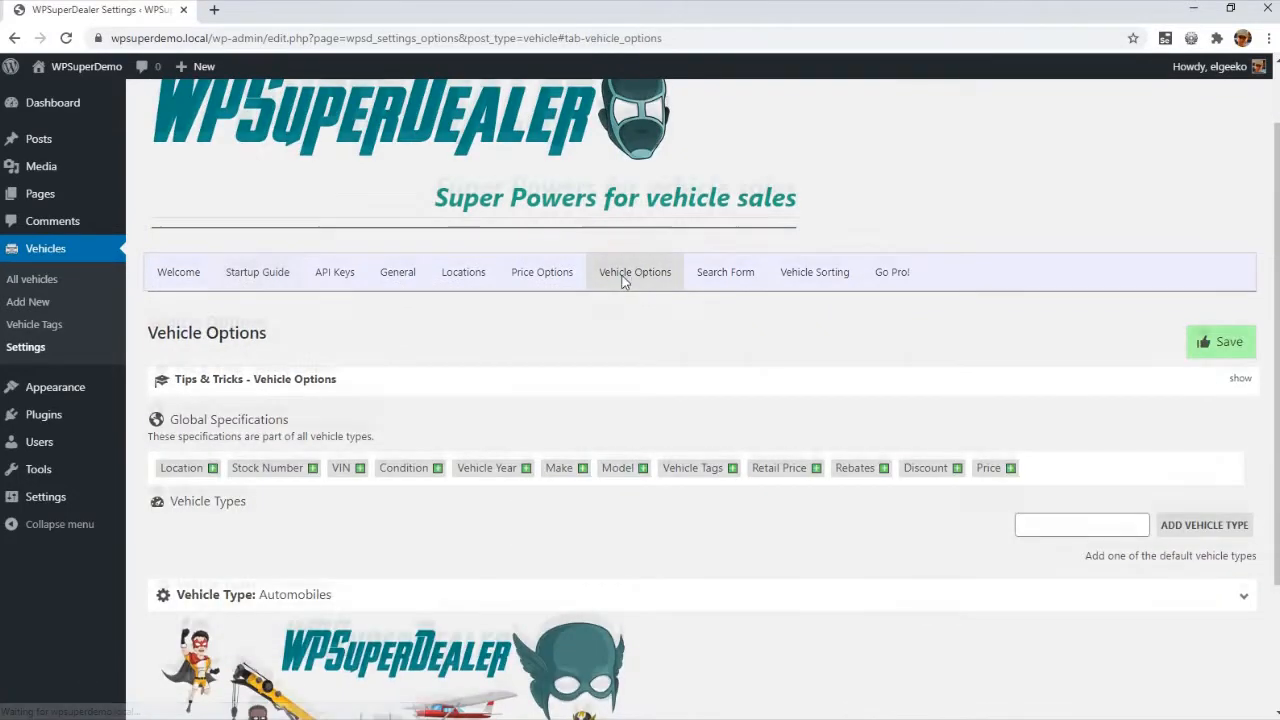
{"action": "scroll", "coordinate": [605, 345], "scroll_direction": "down", "scroll_amount": 2}
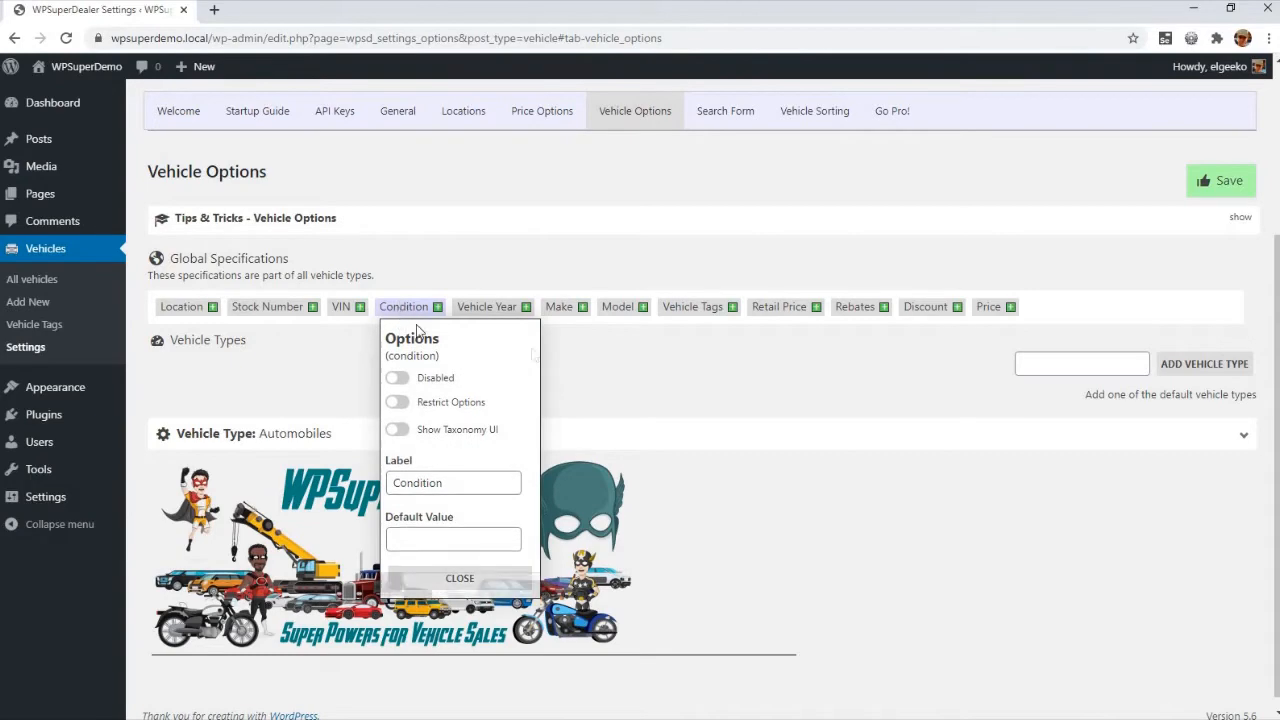
{"action": "left_click", "coordinate": [713, 436]}
{"action": "left_click", "coordinate": [219, 514]}
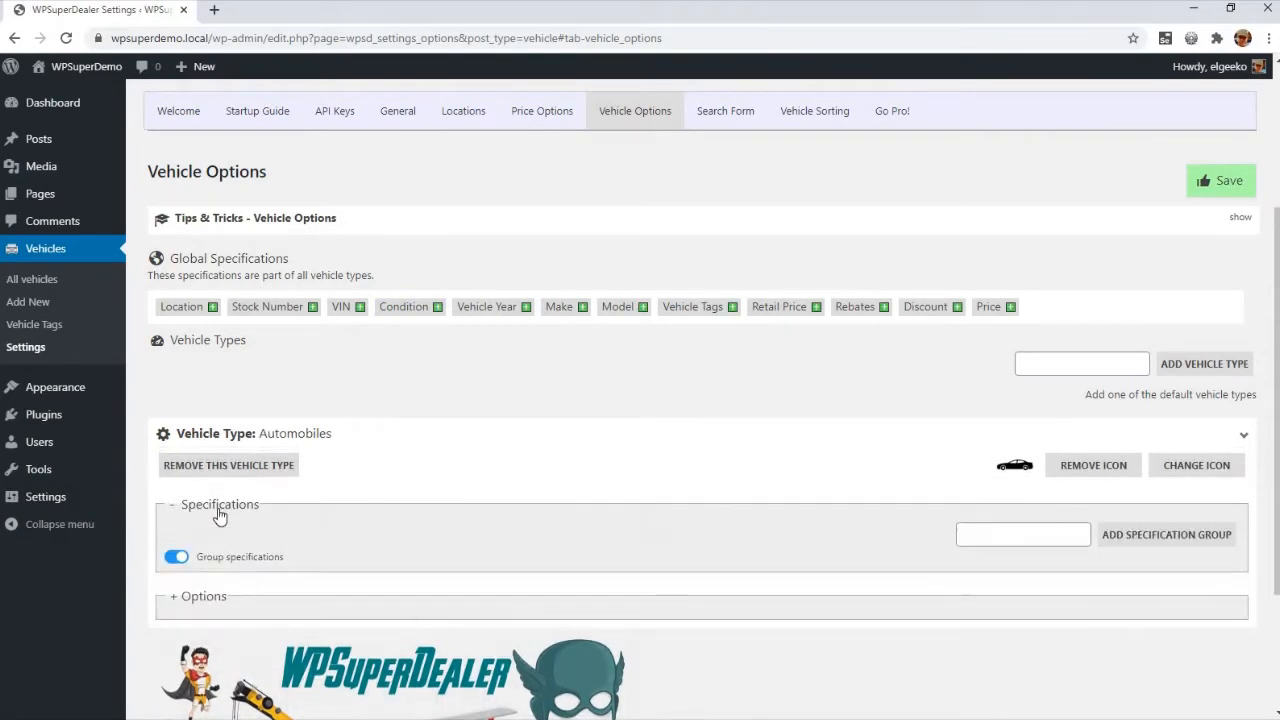
{"action": "scroll", "coordinate": [219, 514], "scroll_direction": "down", "scroll_amount": 3}
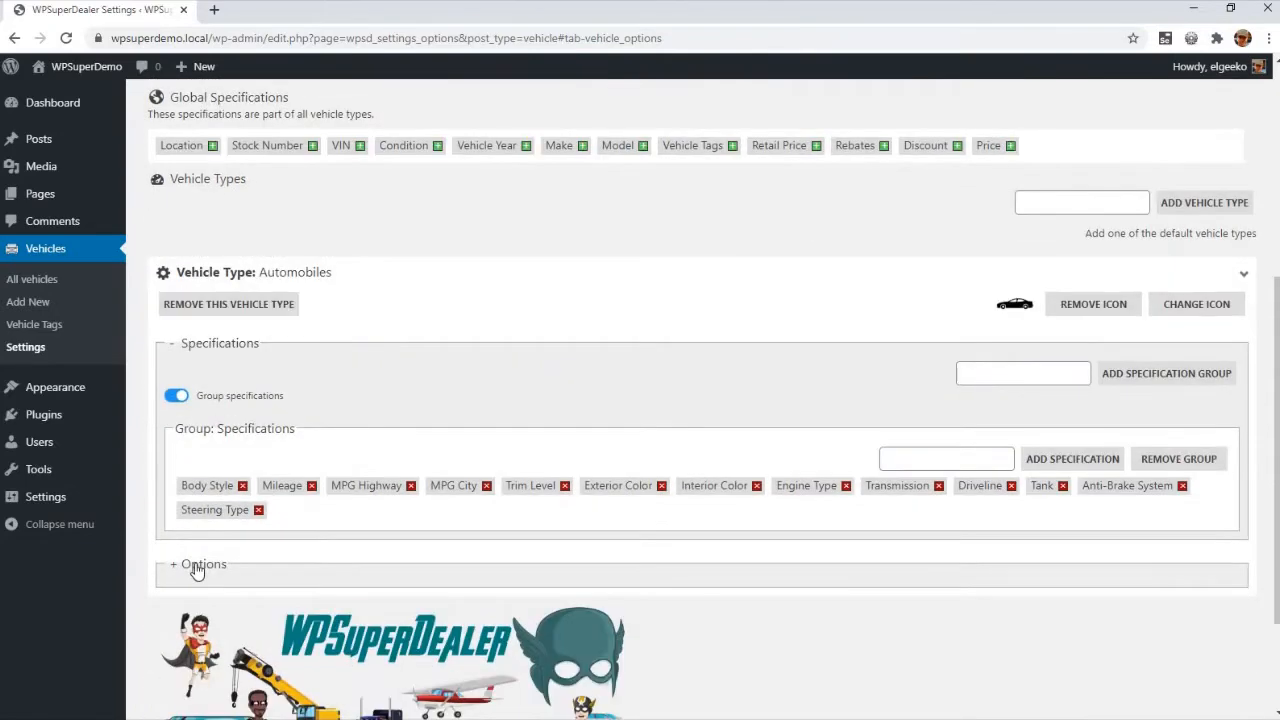
{"action": "left_click", "coordinate": [197, 566]}
- Install the RVs vehicle type from the Startup Guide's vehicle types list and confirm it
{"action": "scroll", "coordinate": [206, 617], "scroll_direction": "up", "scroll_amount": 5}
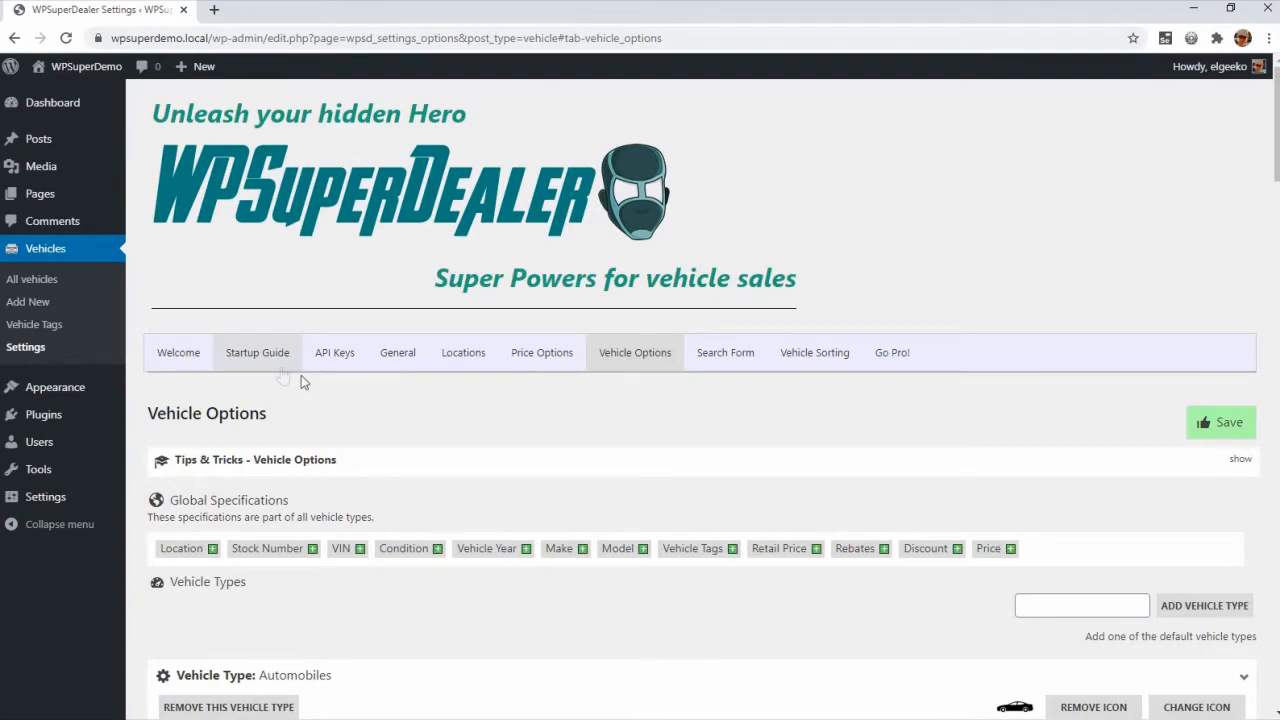
{"action": "left_click", "coordinate": [290, 360]}
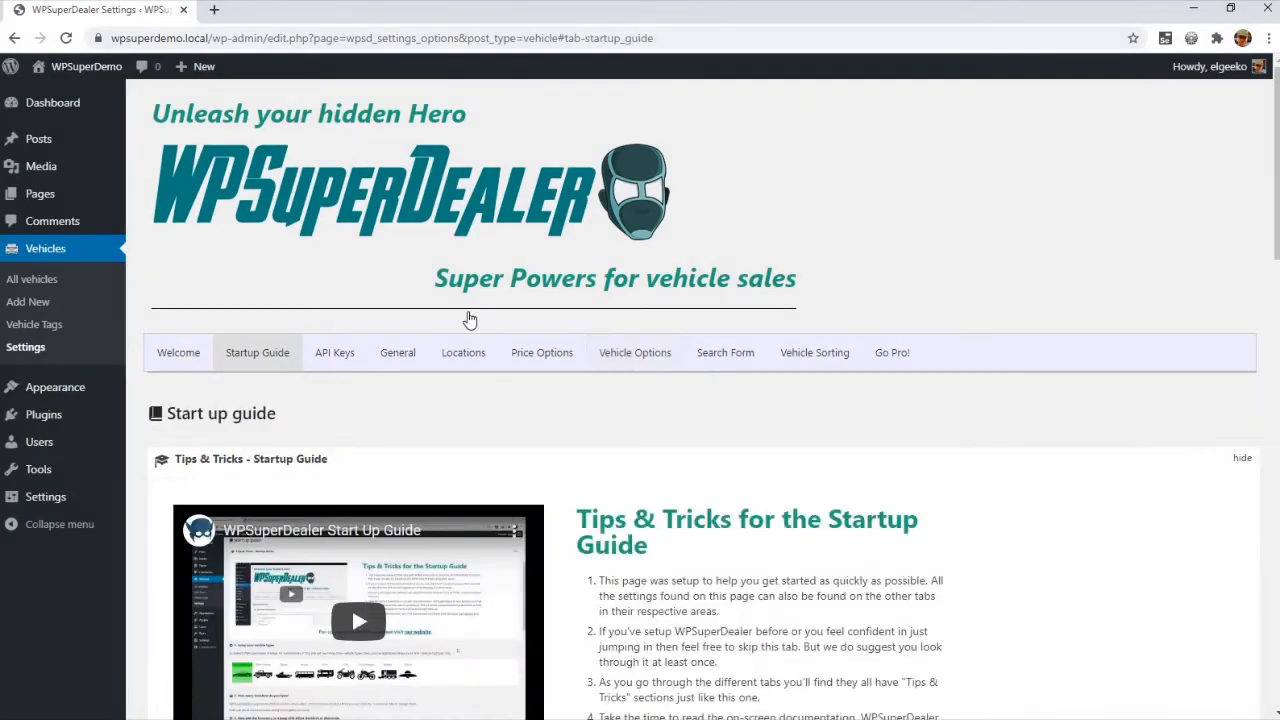
{"action": "scroll", "coordinate": [442, 532], "scroll_direction": "down", "scroll_amount": 5}
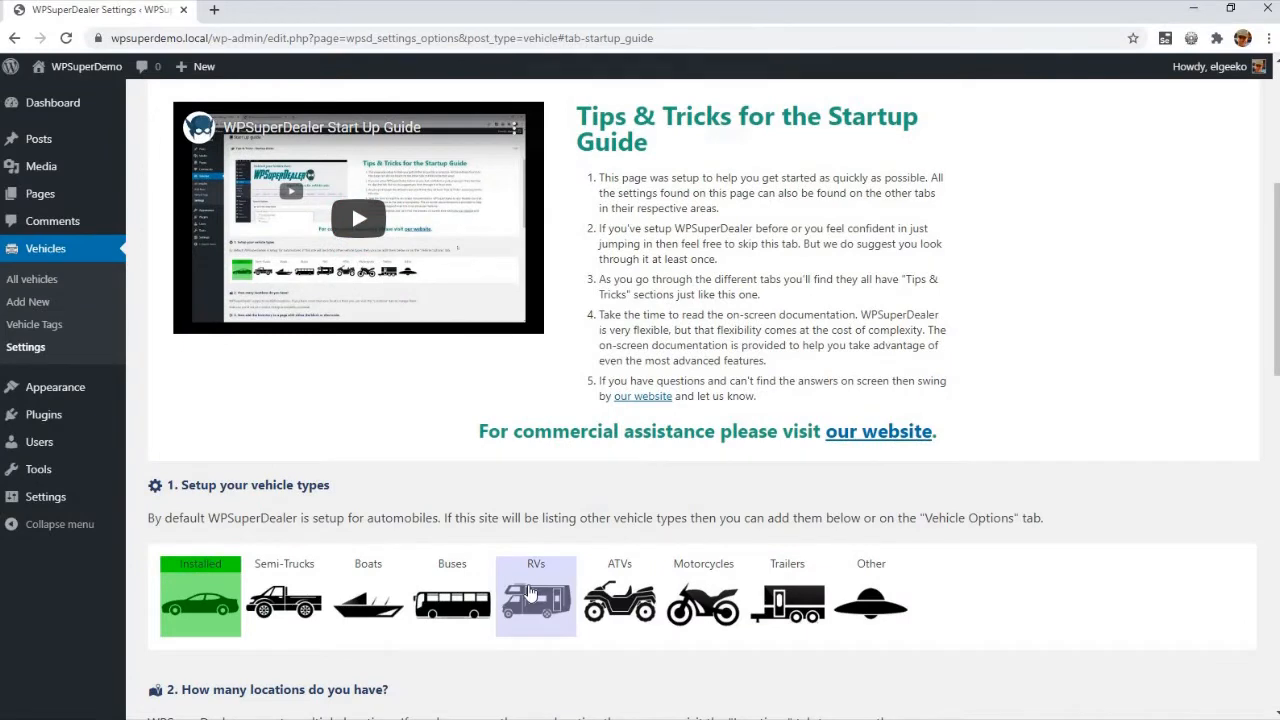
{"action": "left_click", "coordinate": [533, 596]}
{"action": "left_click", "coordinate": [724, 148]}
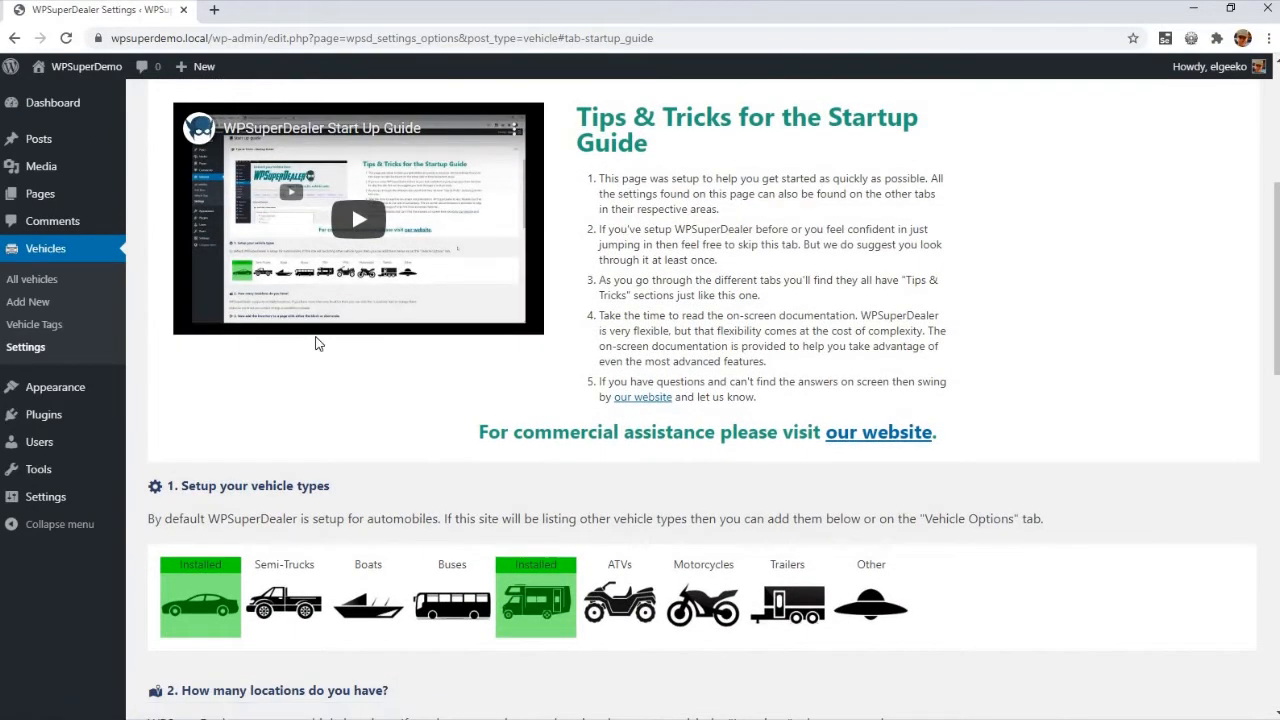
- Read the guide's step on locations and review the Default location's address, vehicle, contact and URL settings
{"action": "scroll", "coordinate": [227, 384], "scroll_direction": "down", "scroll_amount": 4}
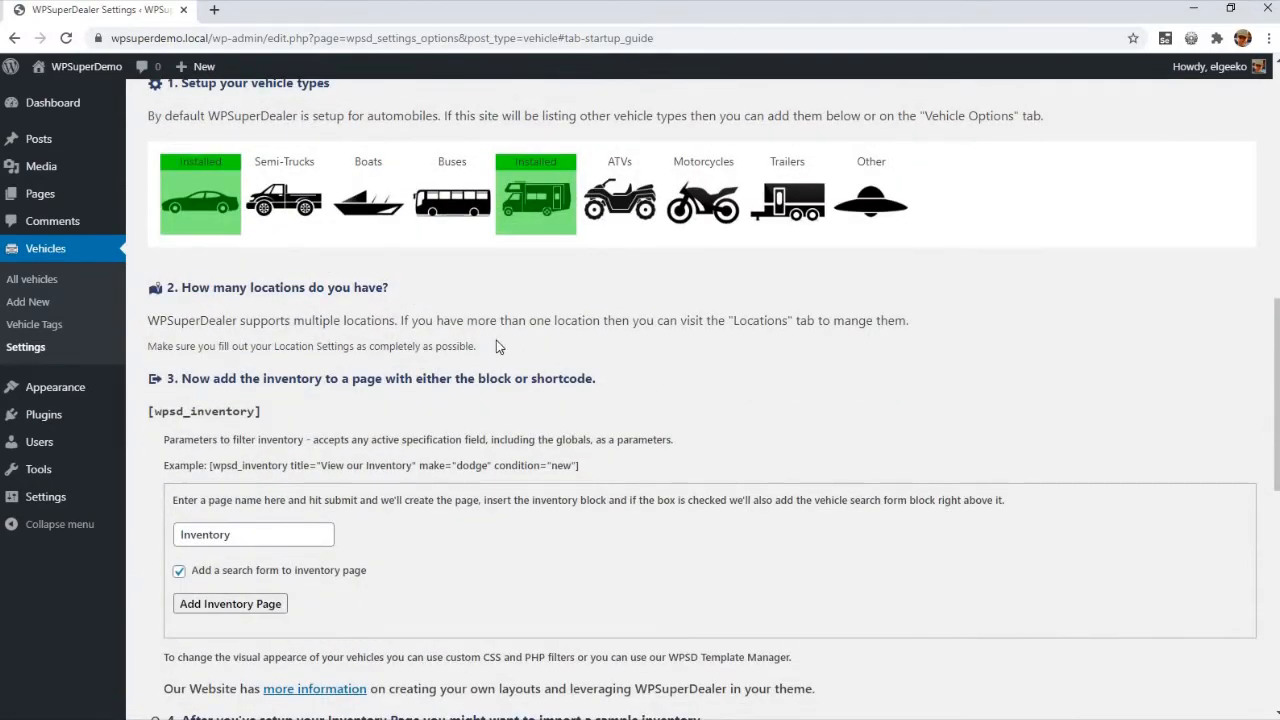
{"action": "double_click", "coordinate": [574, 320]}
{"action": "left_click", "coordinate": [574, 320]}
{"action": "scroll", "coordinate": [574, 320], "scroll_direction": "up", "scroll_amount": 4}
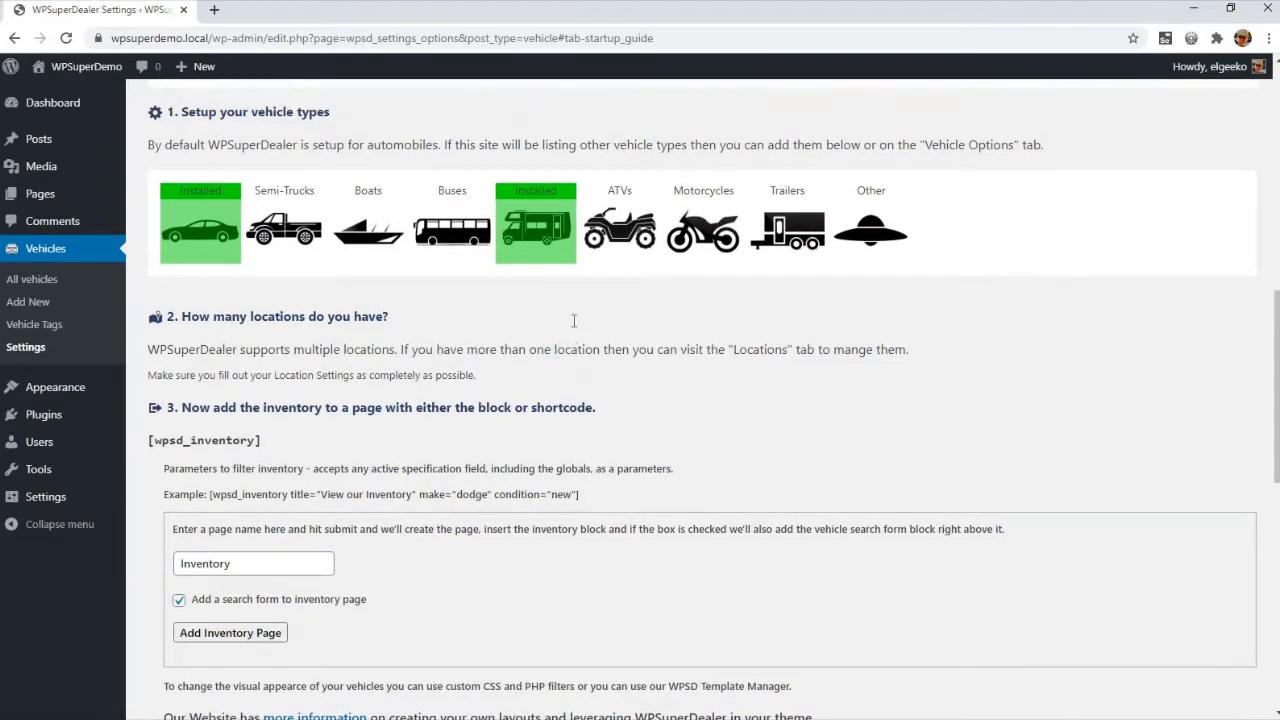
{"action": "scroll", "coordinate": [574, 320], "scroll_direction": "up", "scroll_amount": 3}
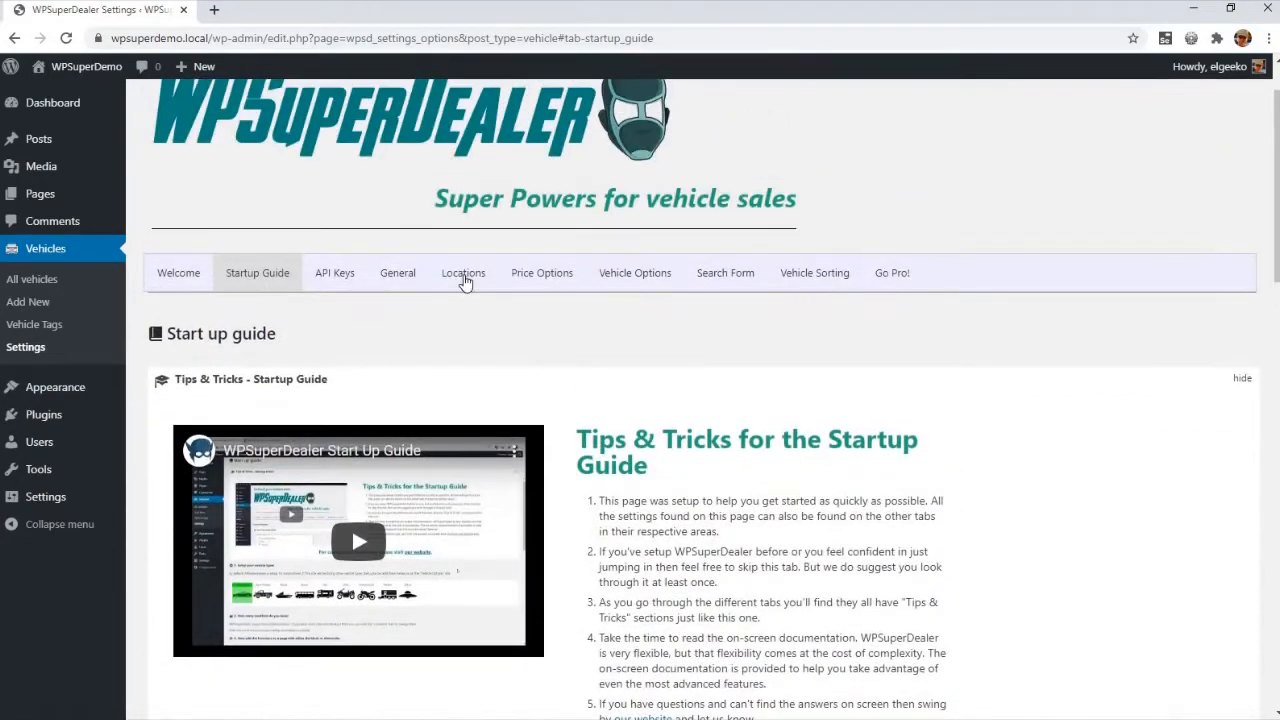
{"action": "left_click", "coordinate": [463, 273]}
{"action": "scroll", "coordinate": [669, 281], "scroll_direction": "down", "scroll_amount": 3}
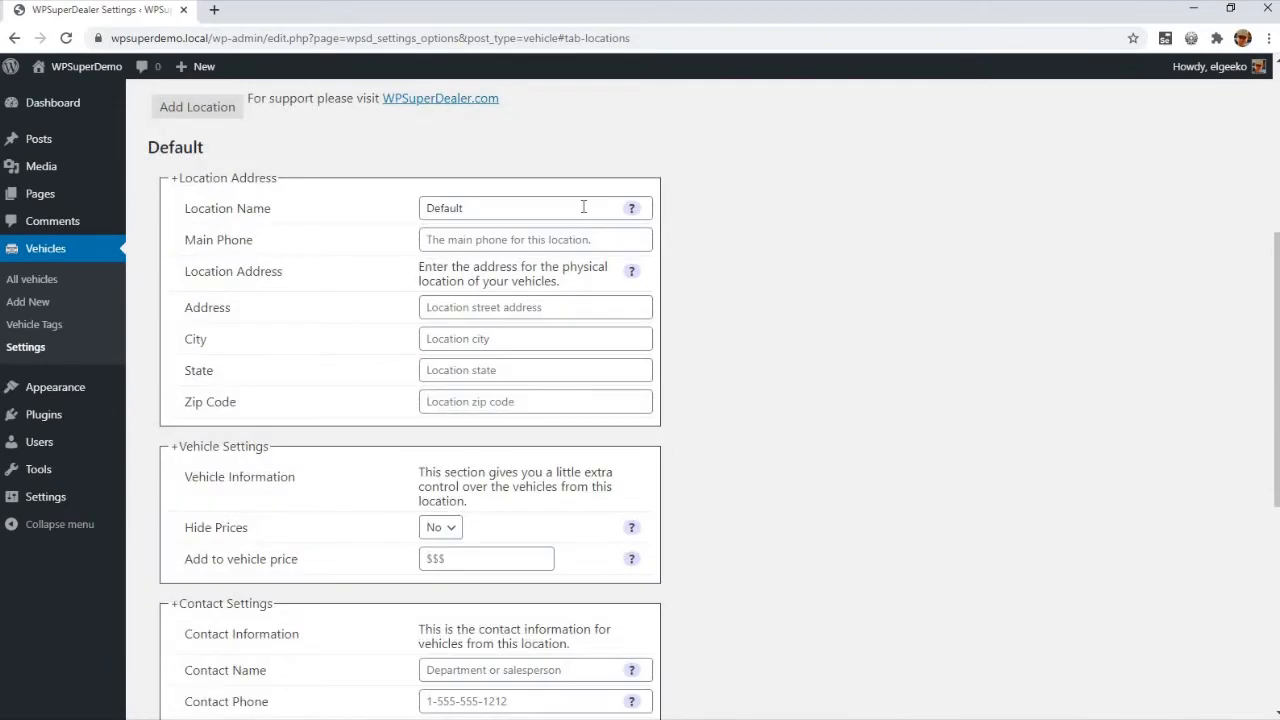
{"action": "scroll", "coordinate": [600, 248], "scroll_direction": "down", "scroll_amount": 3}
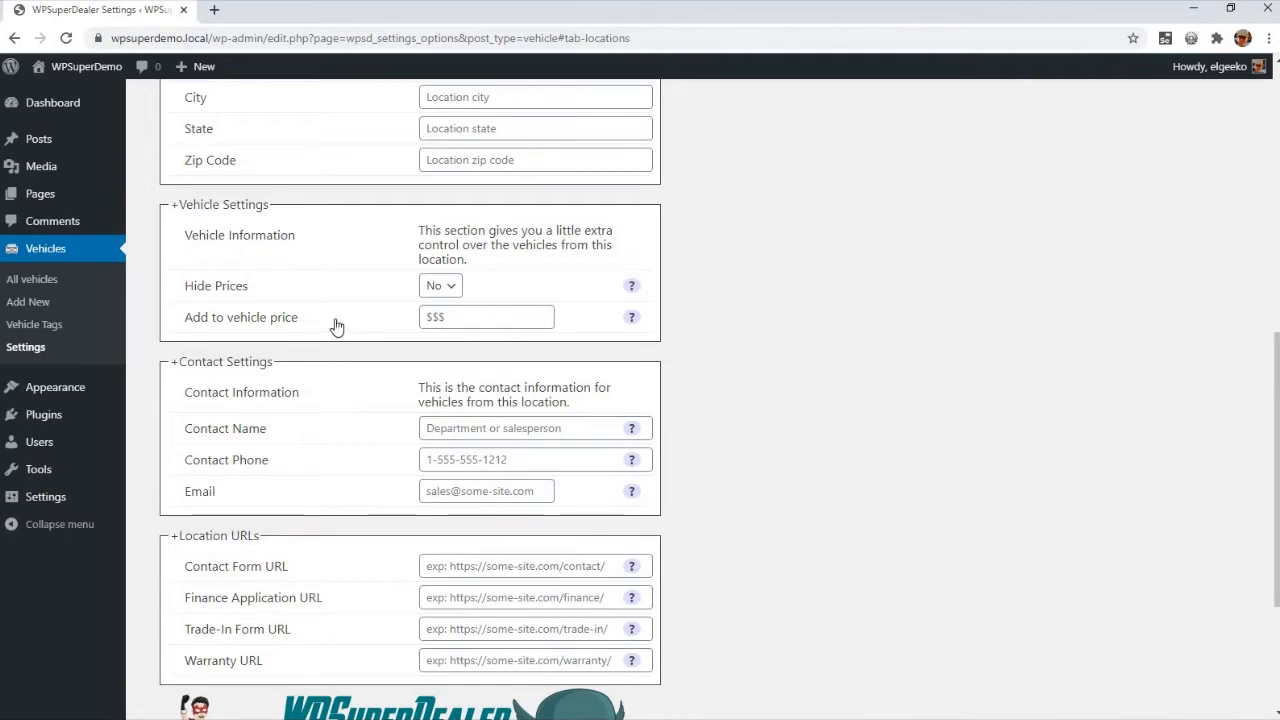
- Create a page named Inventory from the Startup Guide, with the search form option included
{"action": "scroll", "coordinate": [325, 315], "scroll_direction": "up", "scroll_amount": 6}
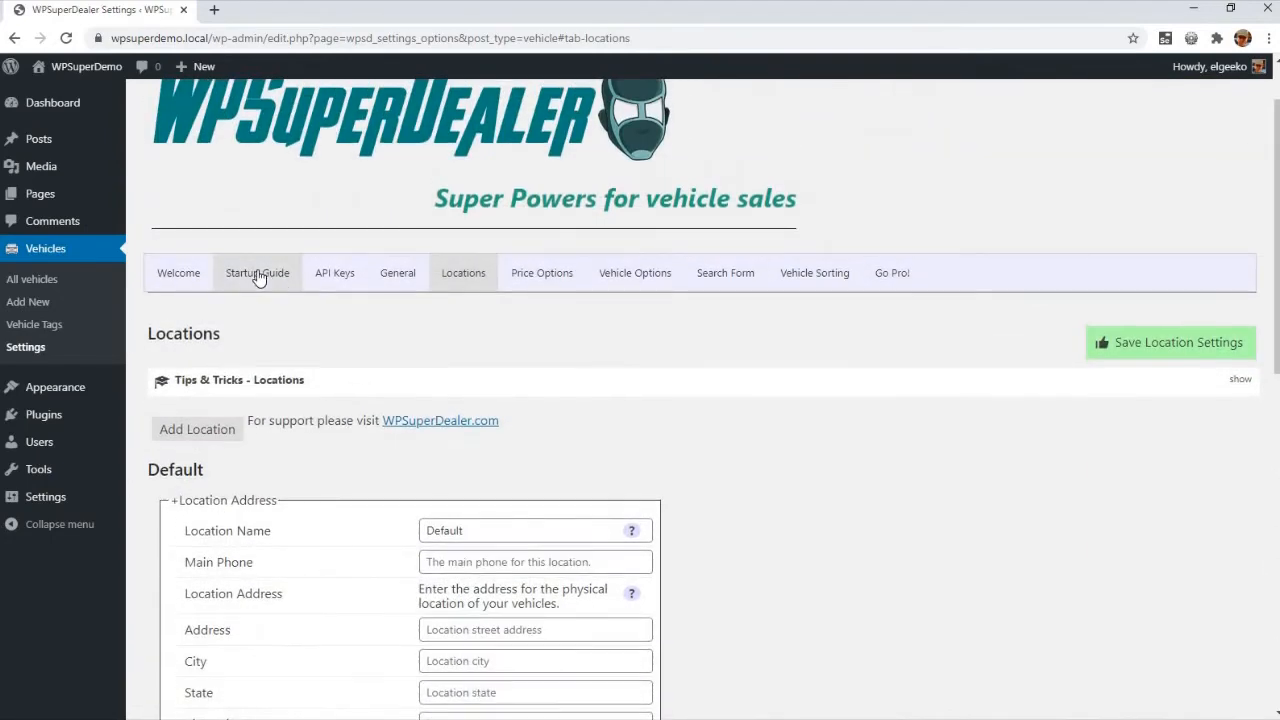
{"action": "left_click", "coordinate": [272, 279]}
{"action": "scroll", "coordinate": [352, 378], "scroll_direction": "up", "scroll_amount": 1}
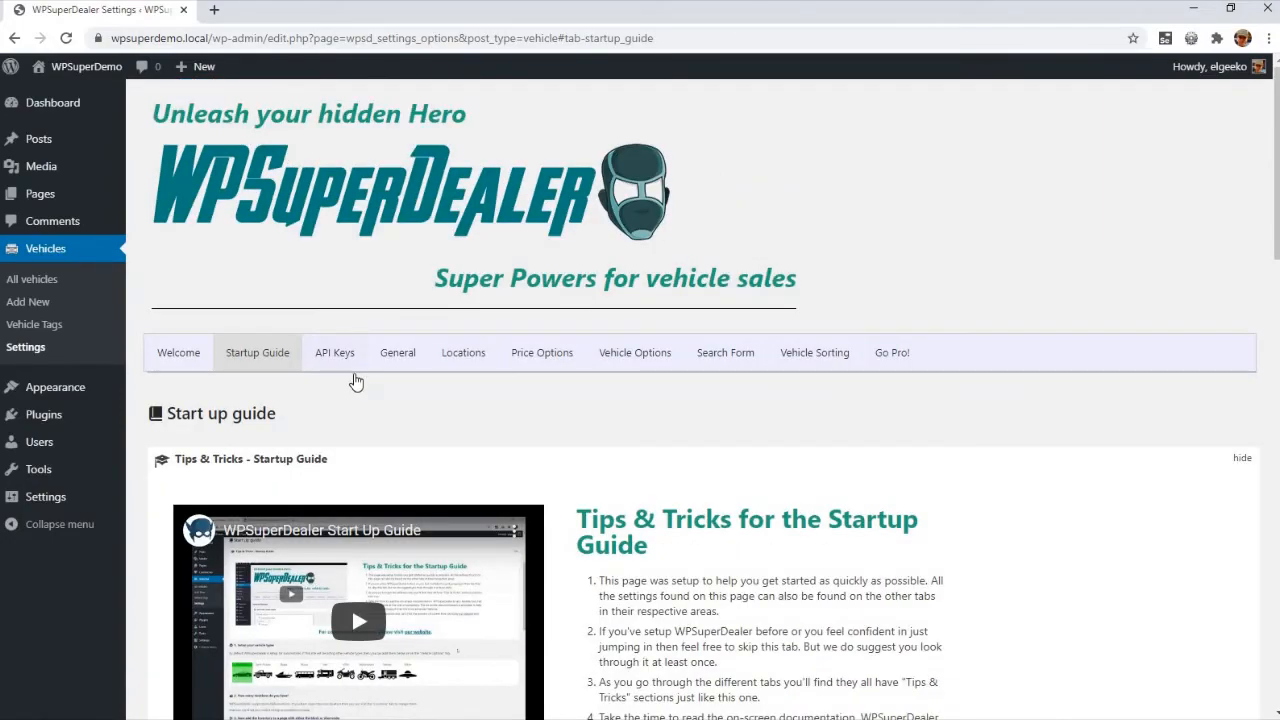
{"action": "scroll", "coordinate": [351, 380], "scroll_direction": "down", "scroll_amount": 6}
{"action": "scroll", "coordinate": [356, 382], "scroll_direction": "down", "scroll_amount": 3}
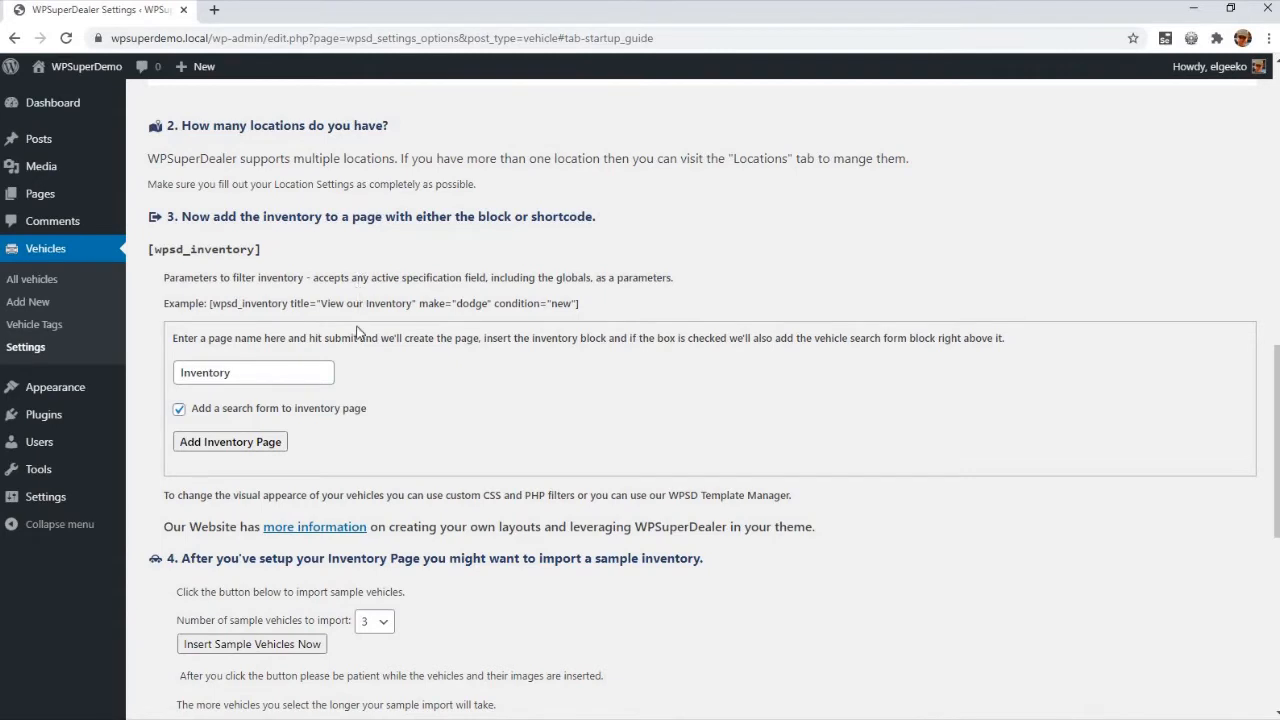
{"action": "left_click", "coordinate": [220, 445]}
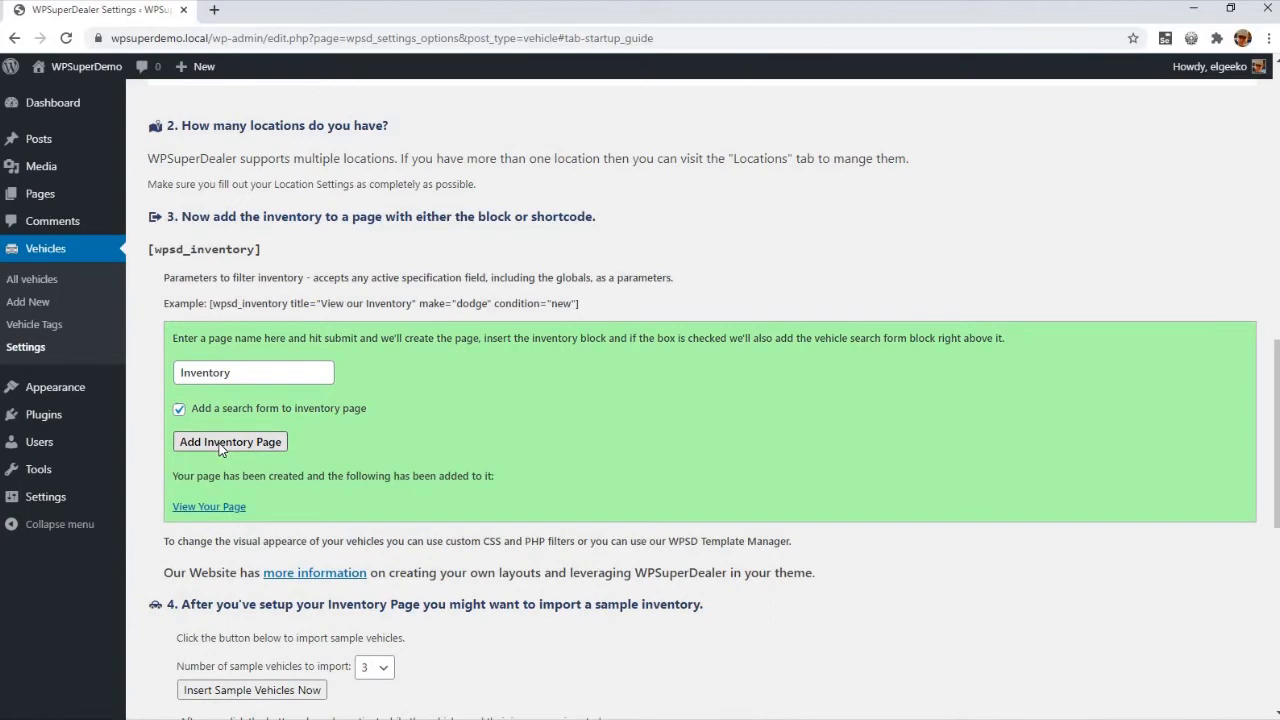
- View the new Inventory page on the site and examine its search form and vehicle results area
{"action": "scroll", "coordinate": [215, 435], "scroll_direction": "down", "scroll_amount": 1}
{"action": "left_click", "coordinate": [212, 426]}
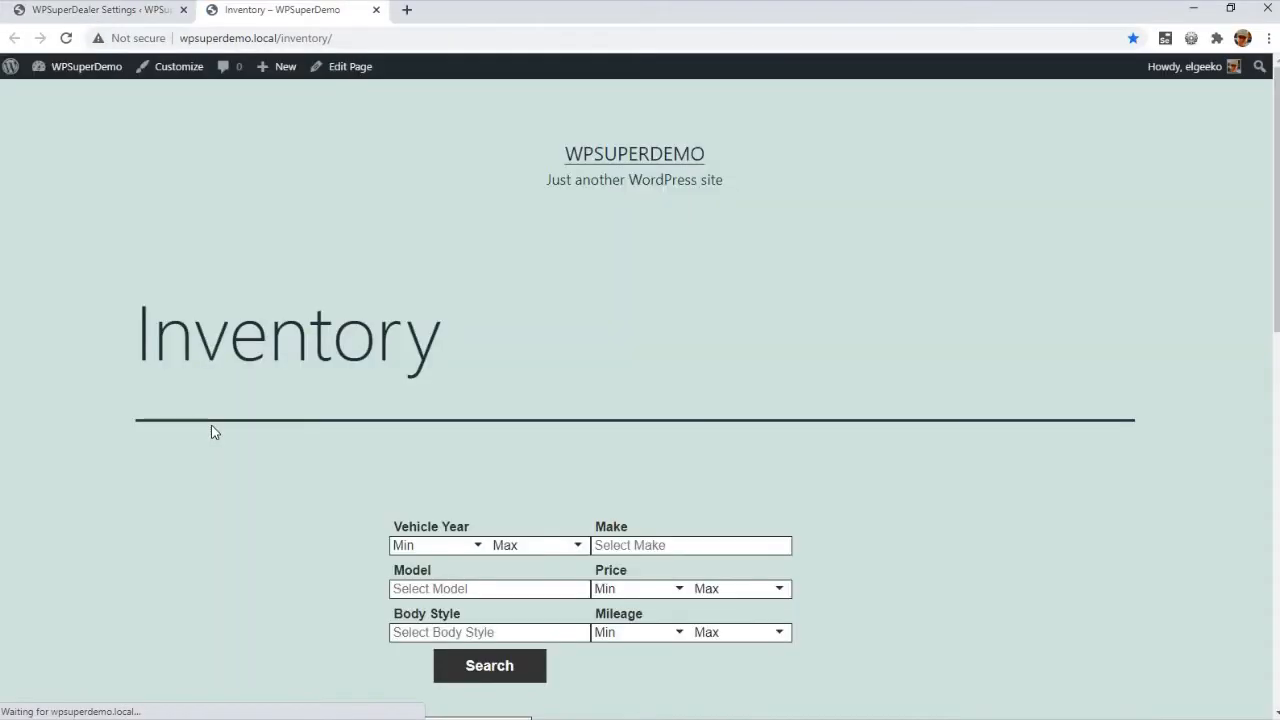
{"action": "scroll", "coordinate": [212, 432], "scroll_direction": "down", "scroll_amount": 4}
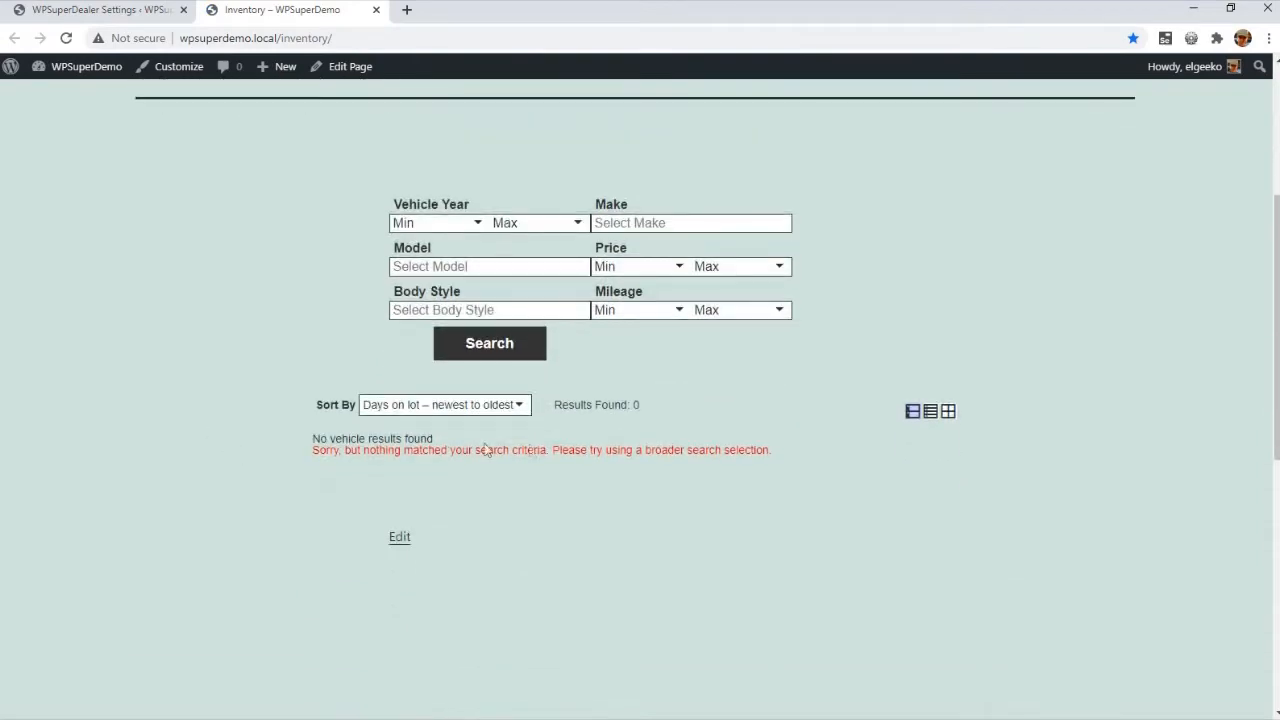
- Return to the Startup Guide and import 30 sample vehicles into the inventory
{"action": "left_click", "coordinate": [96, 10]}
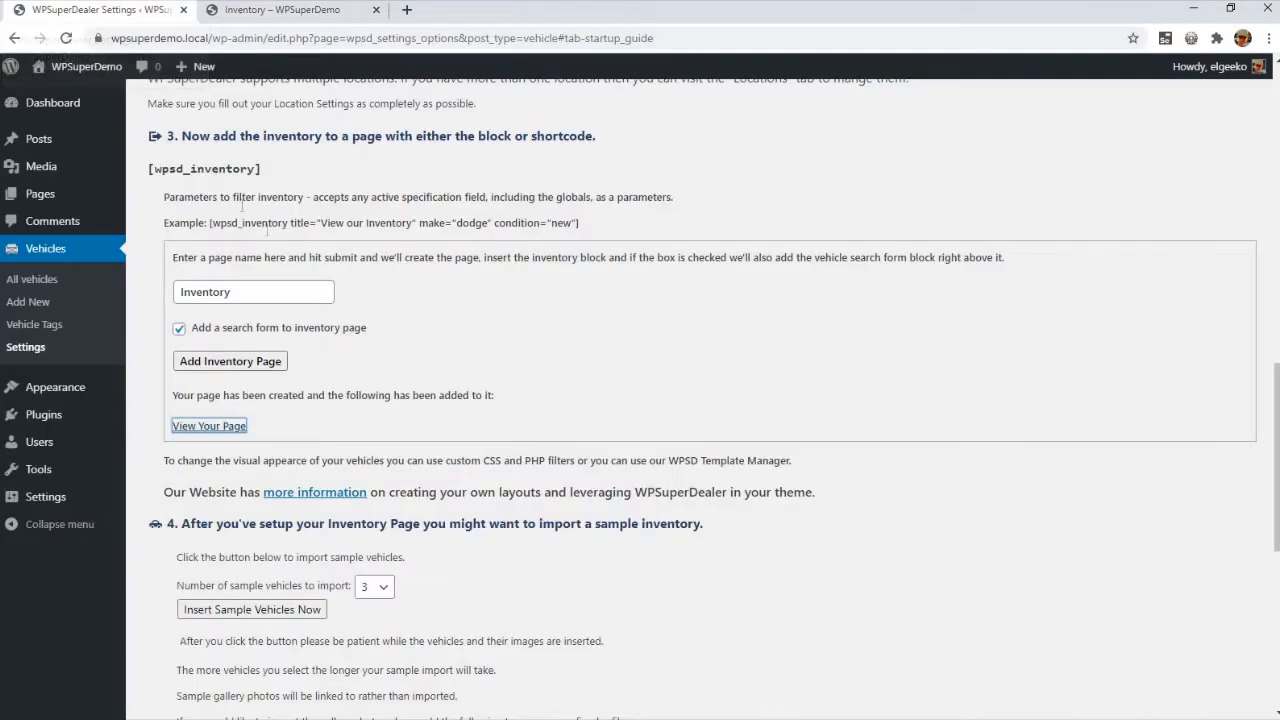
{"action": "scroll", "coordinate": [291, 179], "scroll_direction": "down", "scroll_amount": 3}
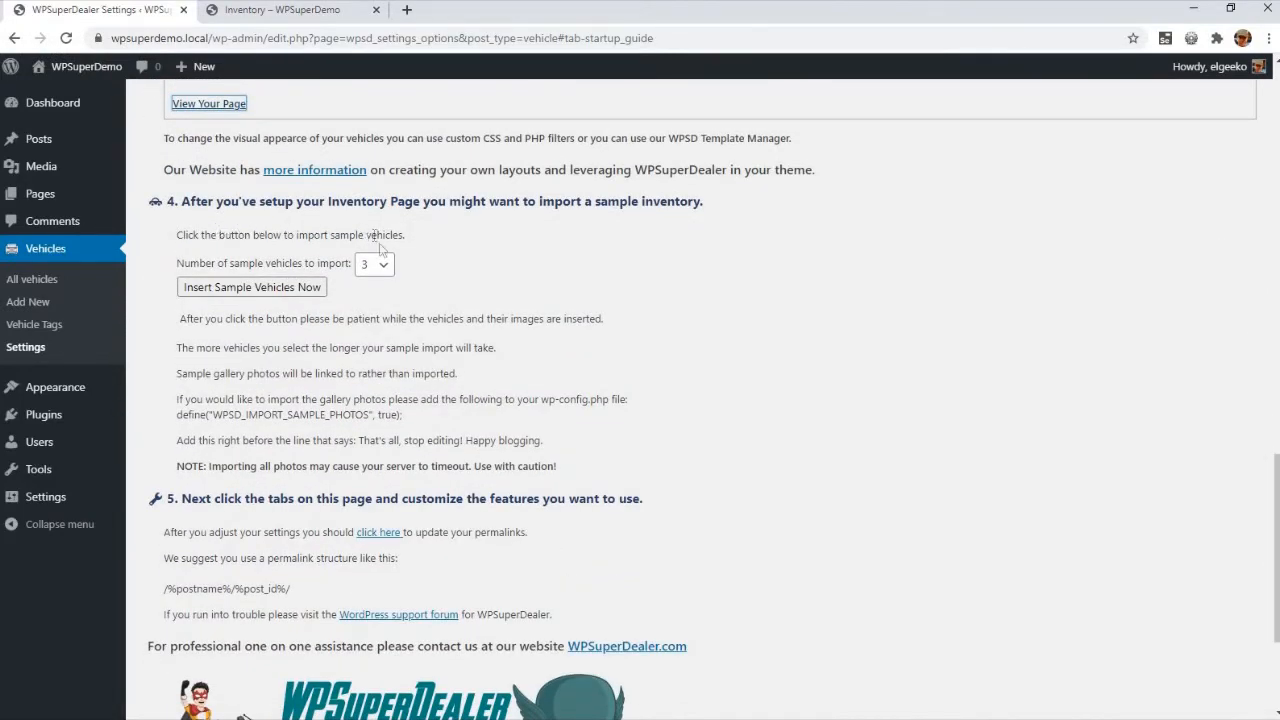
{"action": "left_click", "coordinate": [380, 272]}
{"action": "scroll", "coordinate": [377, 551], "scroll_direction": "down", "scroll_amount": 3}
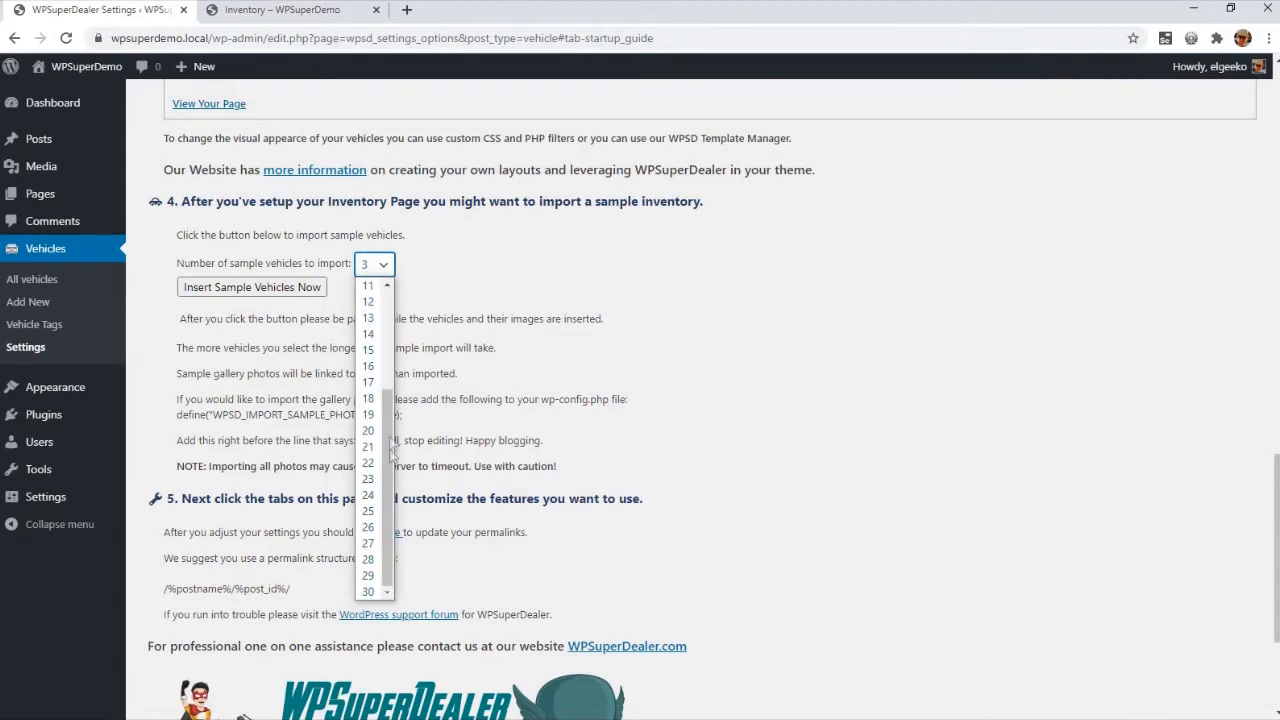
{"action": "left_click", "coordinate": [371, 591]}
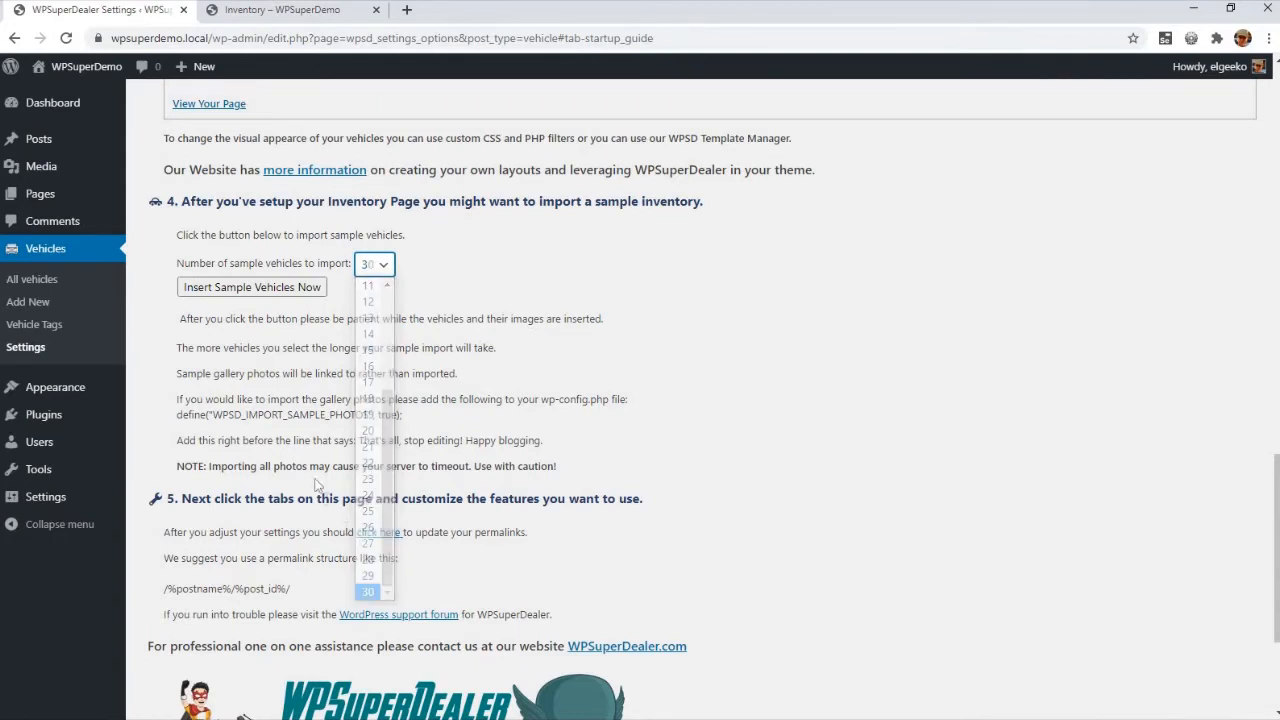
{"action": "left_click", "coordinate": [243, 290]}
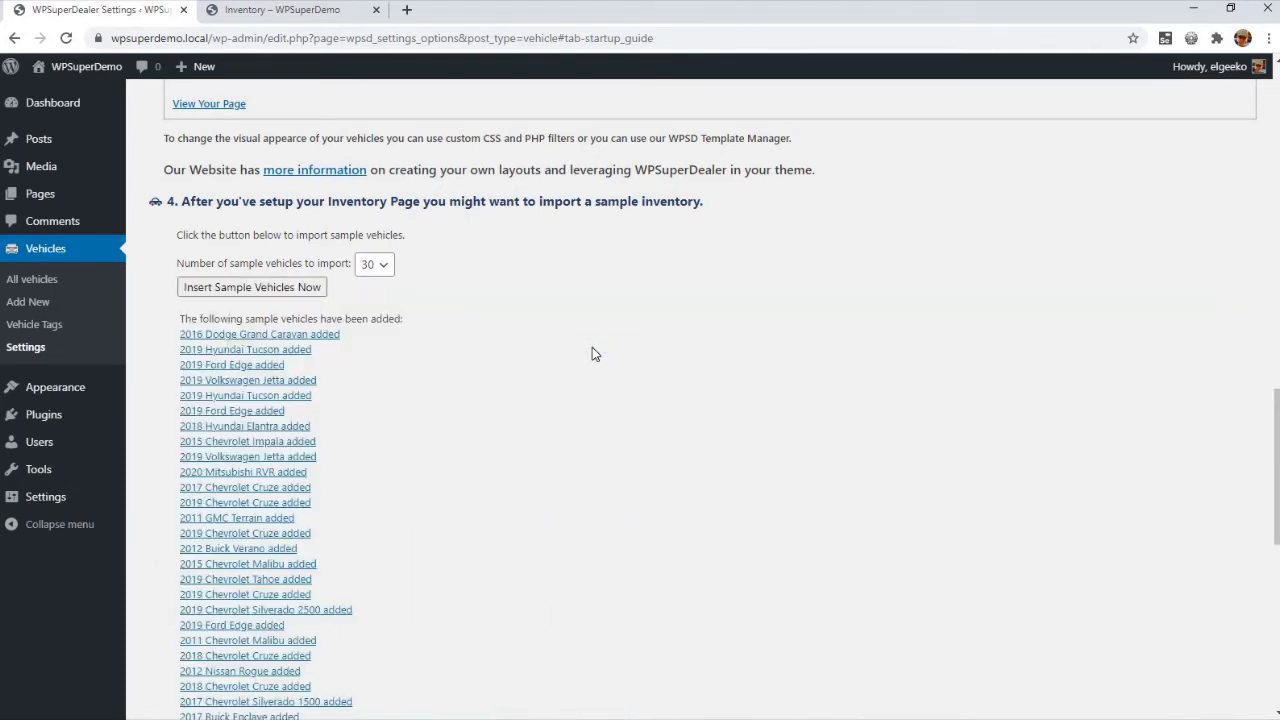
- Open the imported 2016 Dodge Grand Caravan's page in a separate browser tab and review its details, price and description
{"action": "right_click", "coordinate": [327, 337]}
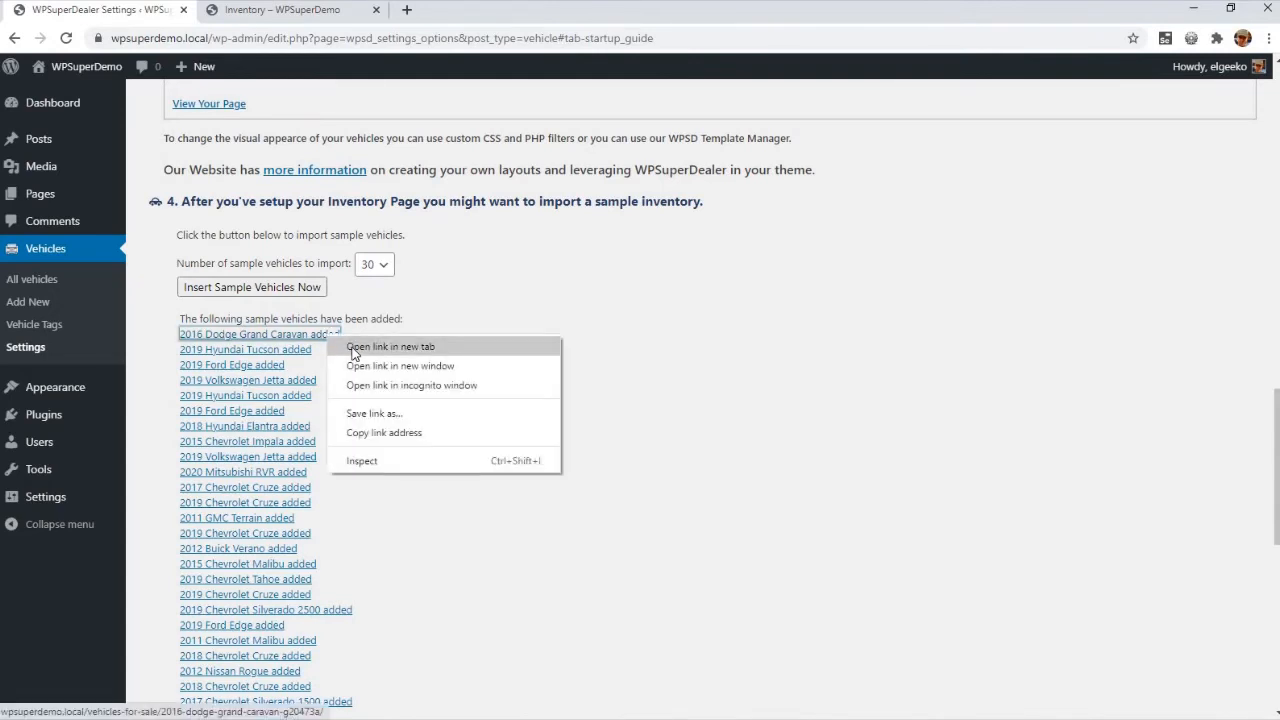
{"action": "left_click", "coordinate": [365, 346]}
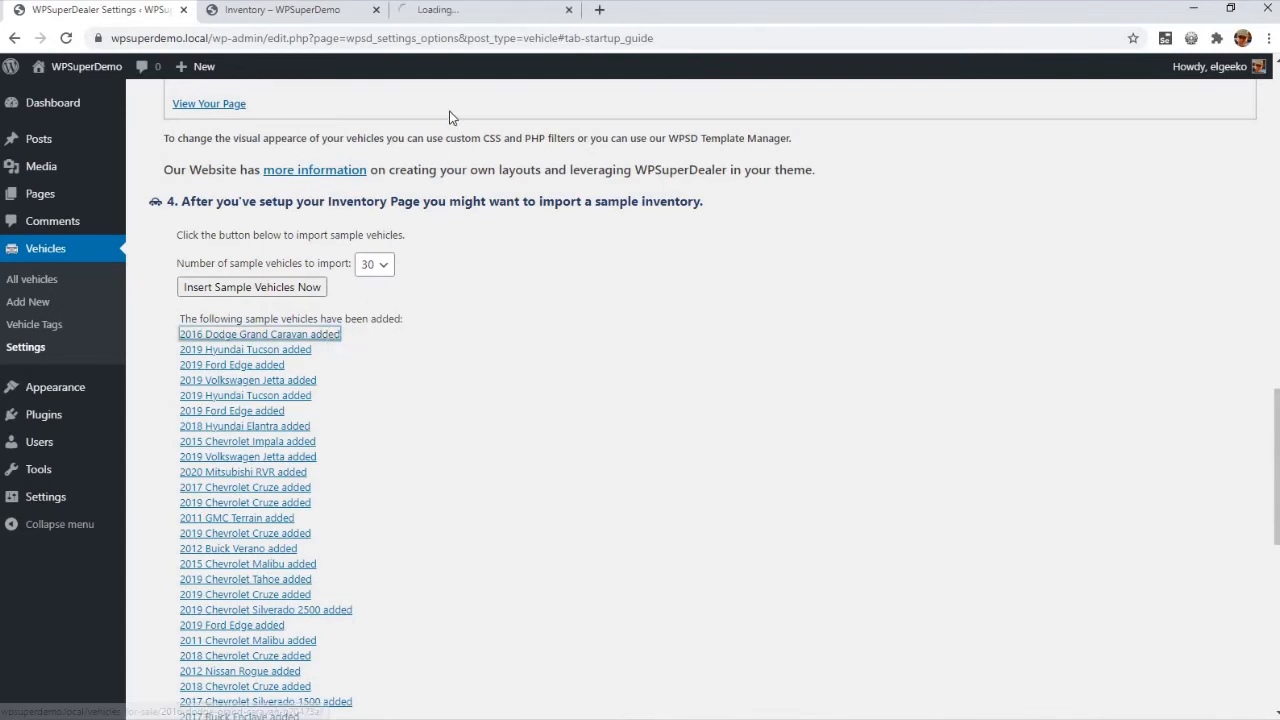
{"action": "left_click", "coordinate": [470, 14]}
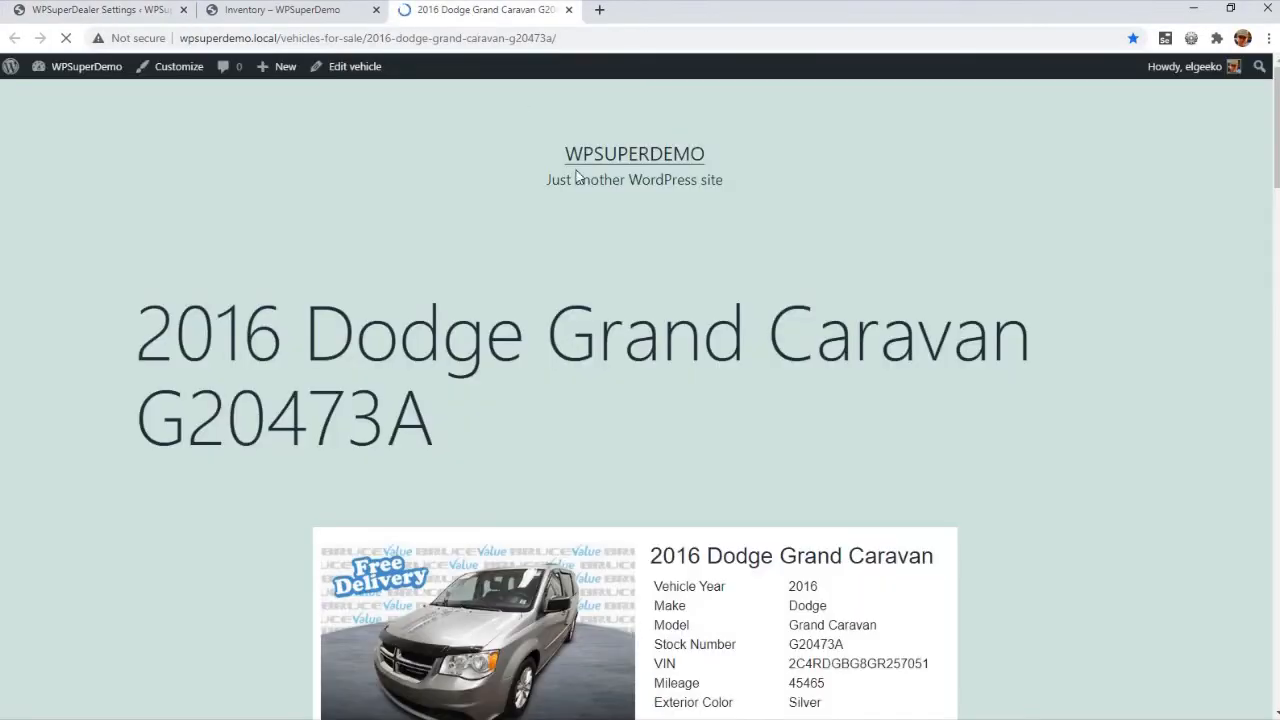
{"action": "scroll", "coordinate": [630, 220], "scroll_direction": "down", "scroll_amount": 4}
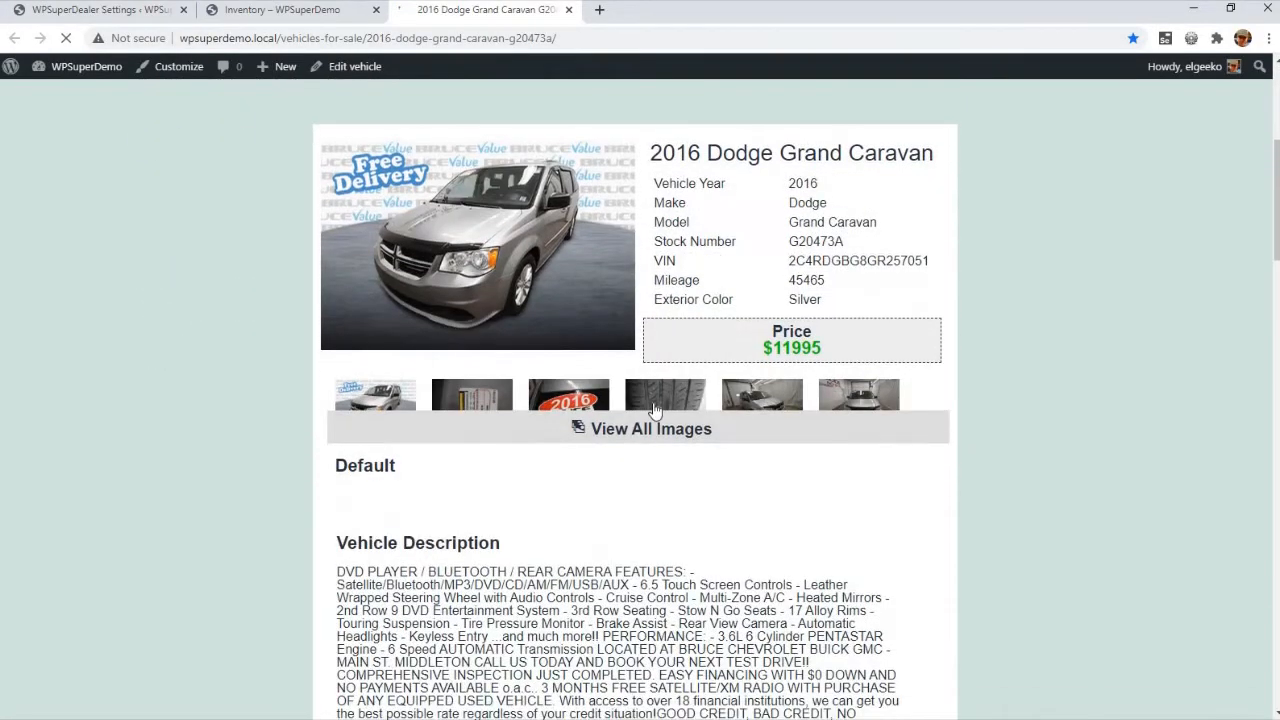
- Browse the Grand Caravan's photo gallery at full size, viewing a rear and a side photo, and close the vehicle page
{"action": "left_click", "coordinate": [390, 400]}
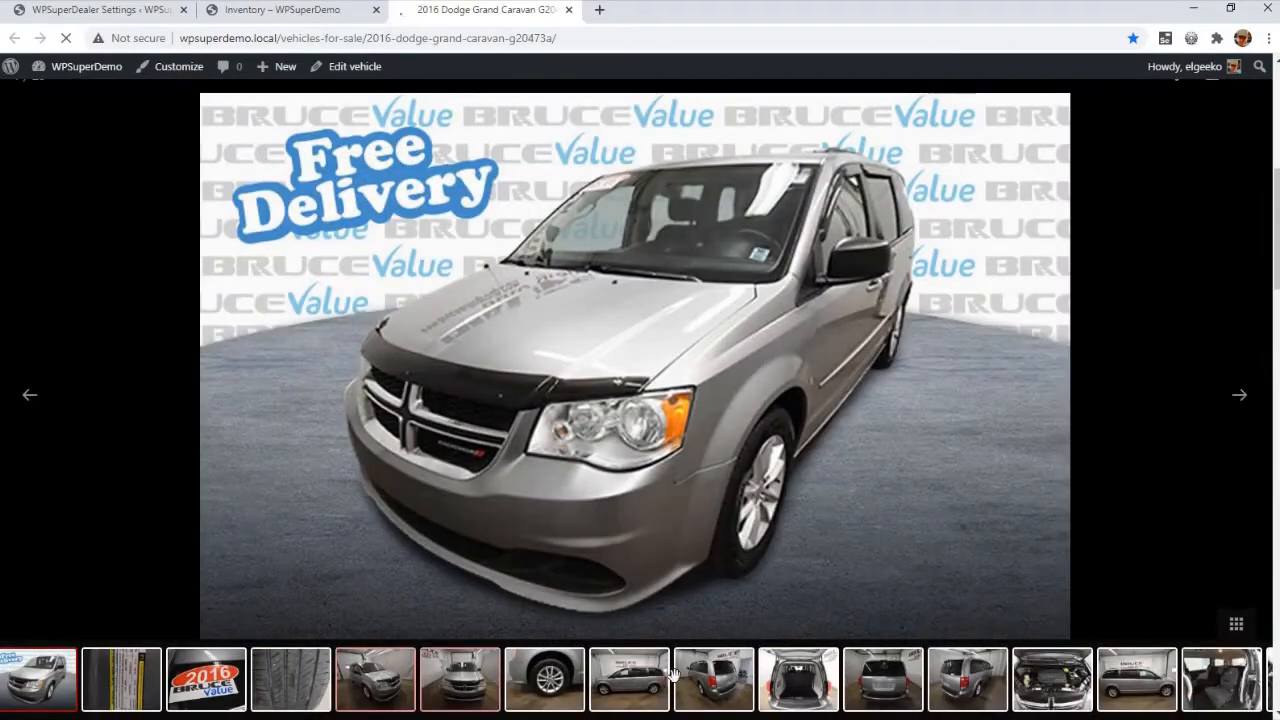
{"action": "left_click", "coordinate": [967, 679]}
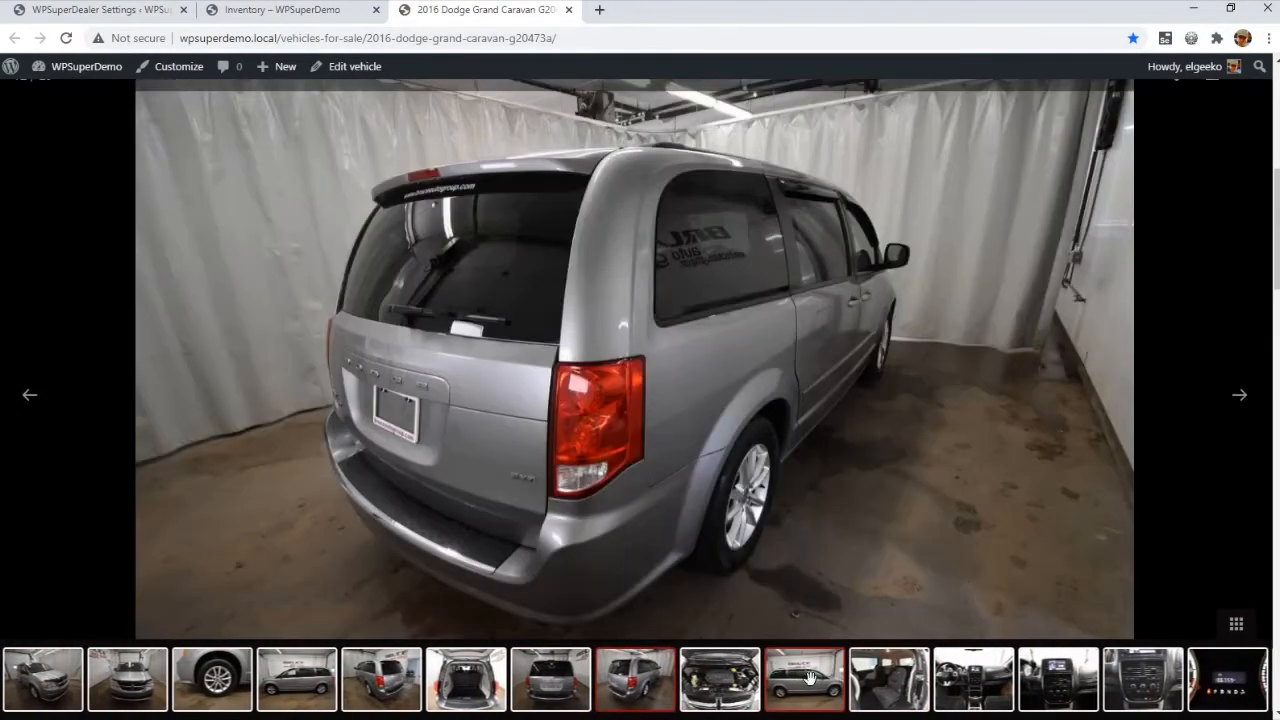
{"action": "left_click", "coordinate": [810, 679]}
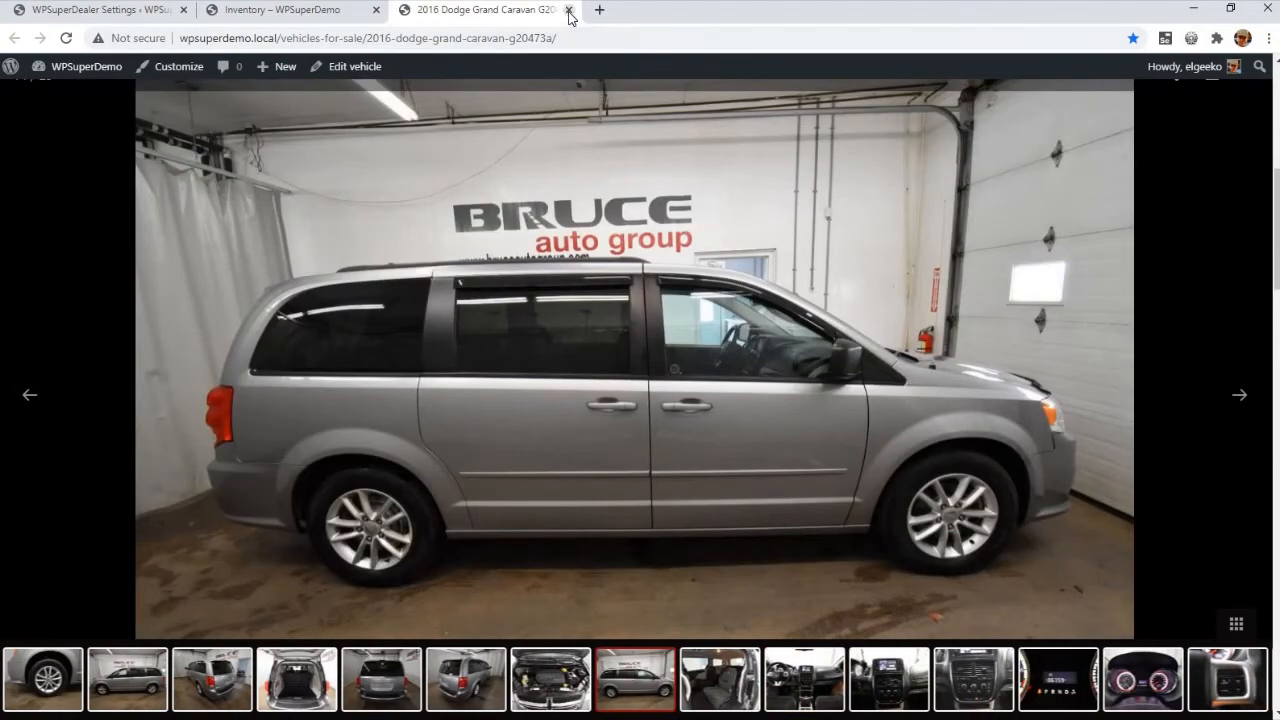
{"action": "left_click", "coordinate": [569, 10]}
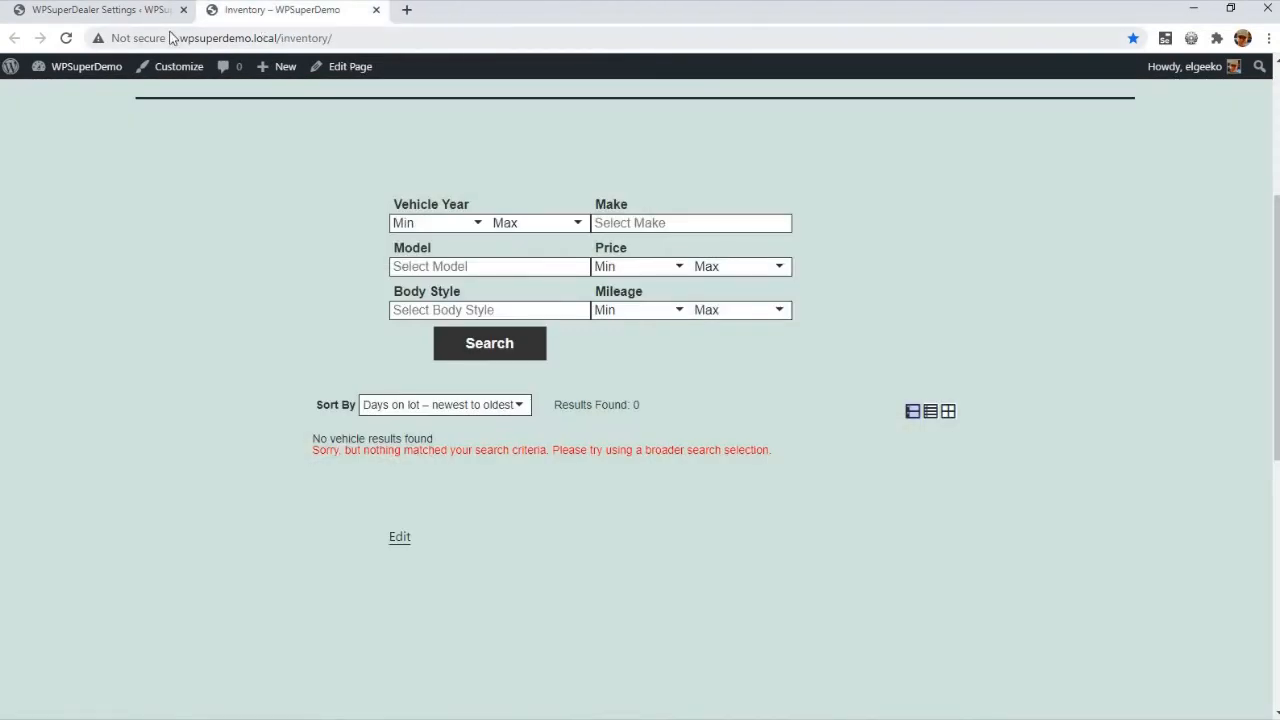
- Reload the Inventory page and look through the imported sample vehicles listed below the search form
{"action": "left_click", "coordinate": [65, 40]}
{"action": "scroll", "coordinate": [153, 253], "scroll_direction": "down", "scroll_amount": 8}
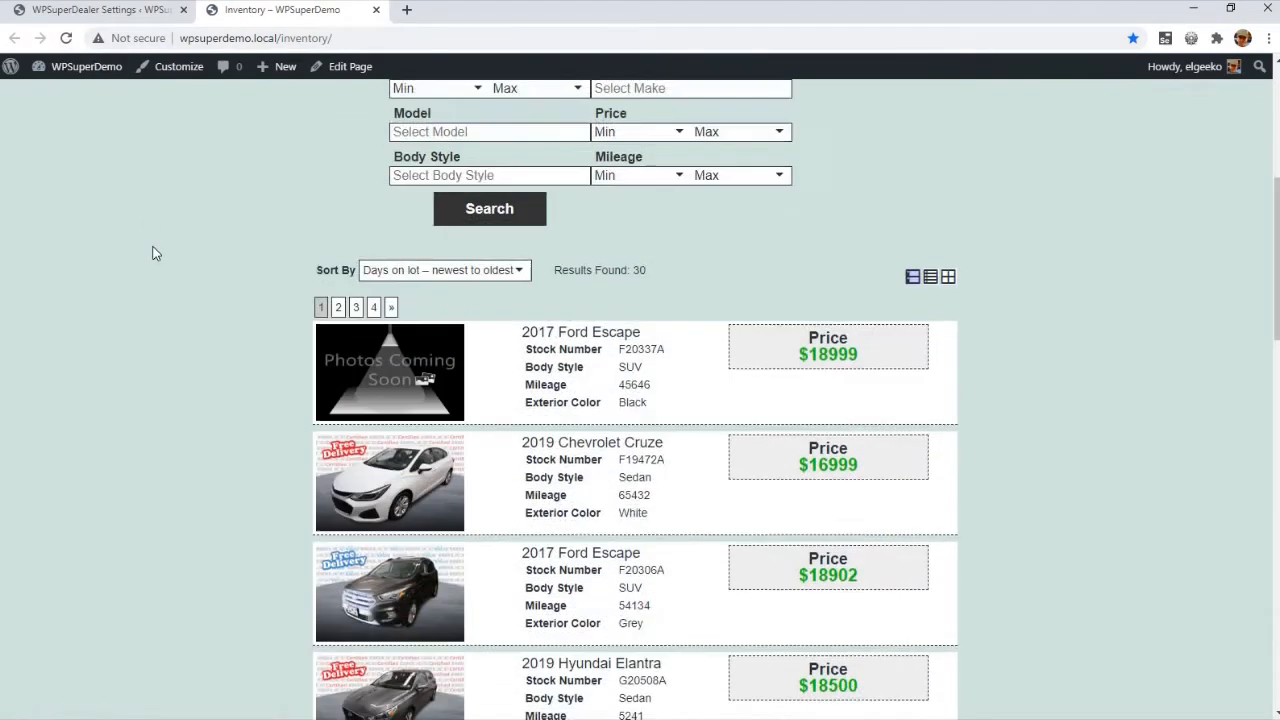
{"action": "scroll", "coordinate": [153, 253], "scroll_direction": "down", "scroll_amount": 2}
{"action": "scroll", "coordinate": [153, 253], "scroll_direction": "up", "scroll_amount": 8}
{"action": "scroll", "coordinate": [153, 253], "scroll_direction": "up", "scroll_amount": 6}
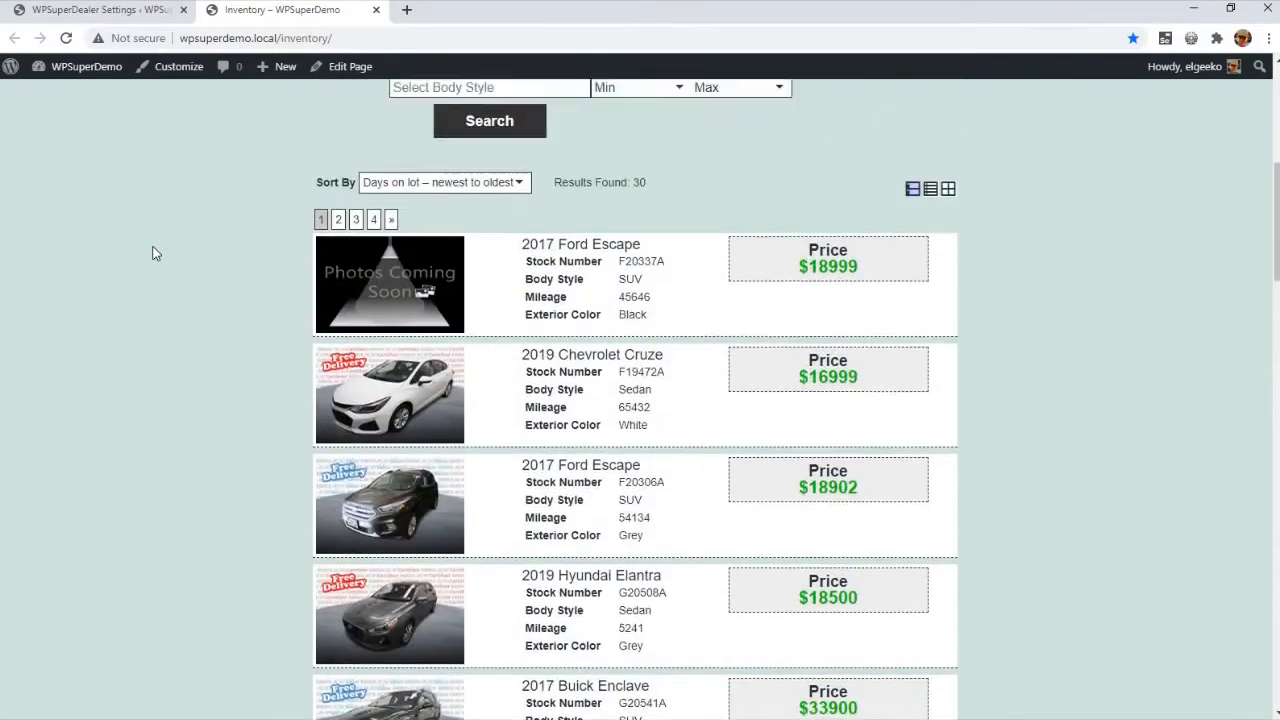
- Return to the Startup Guide and read on past the sample import notes to step 5 on customizing features and permalinks
{"action": "left_click", "coordinate": [97, 14]}
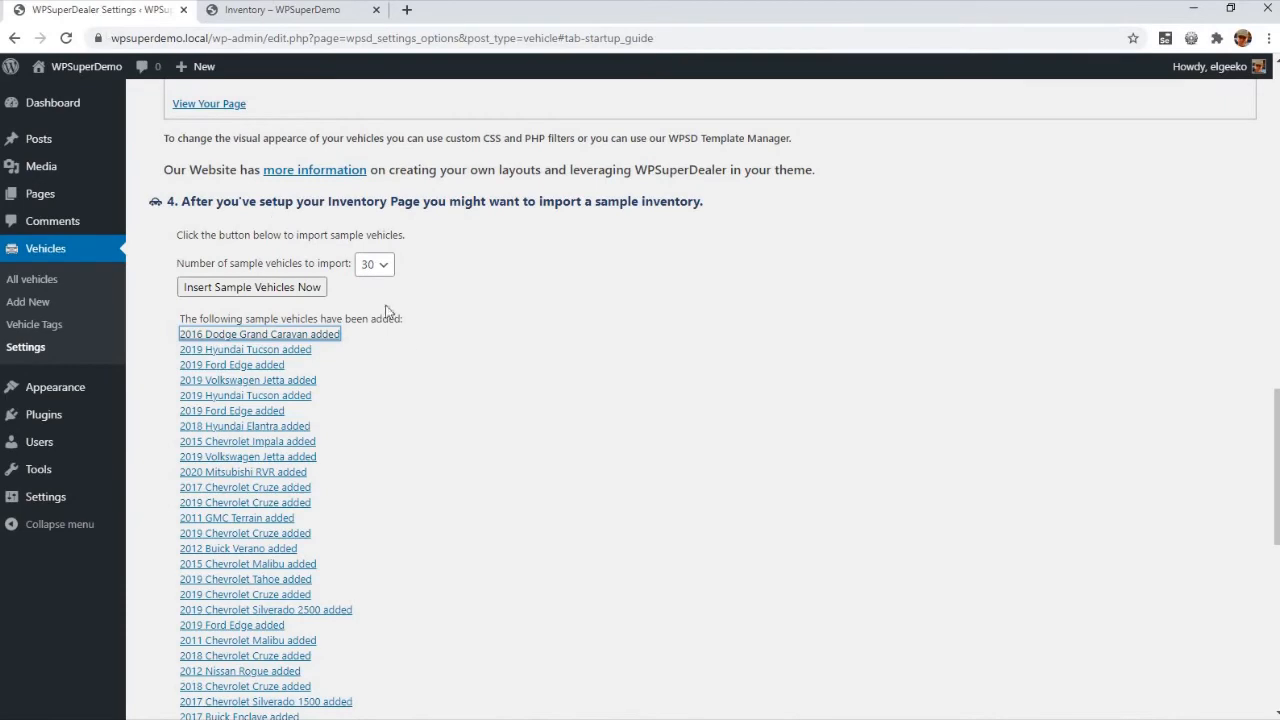
{"action": "left_click", "coordinate": [417, 362]}
{"action": "scroll", "coordinate": [417, 362], "scroll_direction": "down", "scroll_amount": 6}
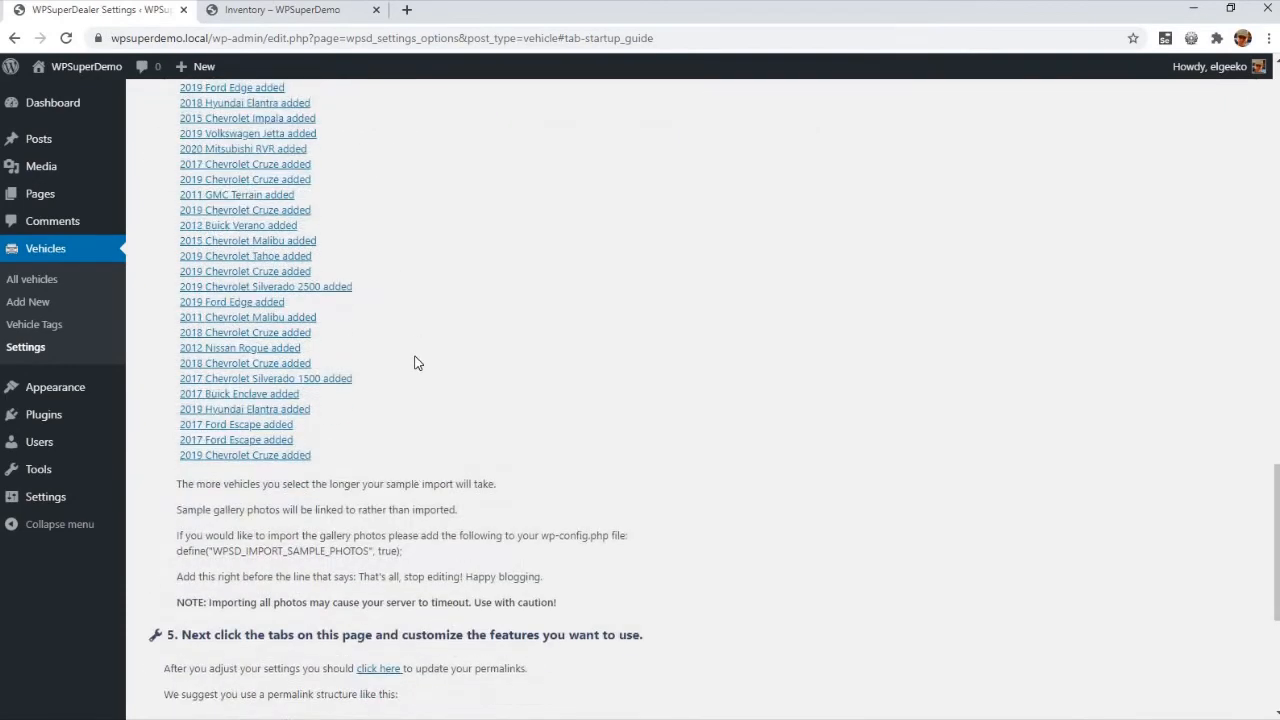